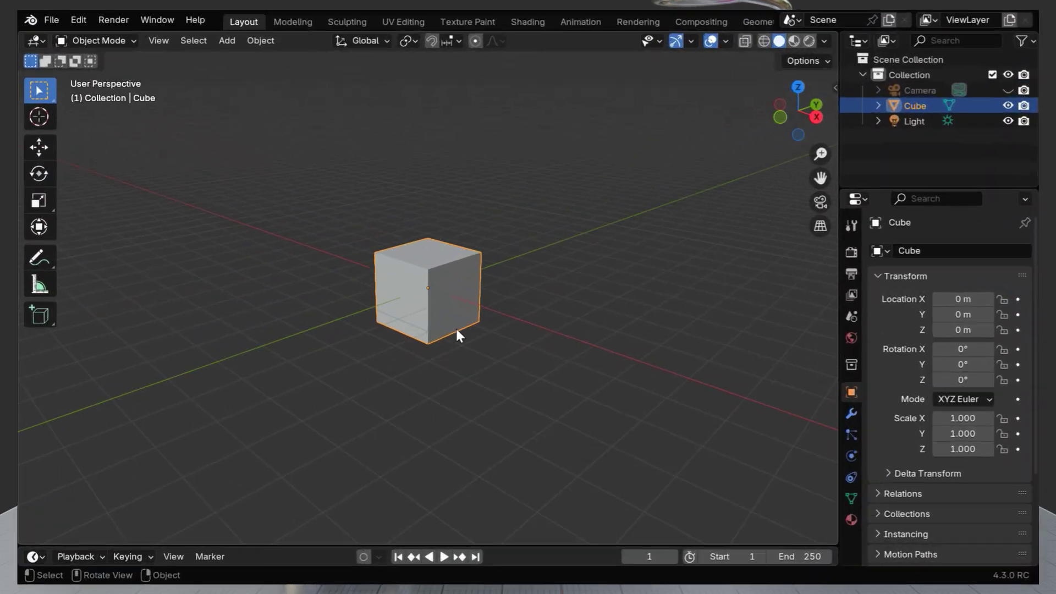
# Move the default cube 10 m up along the Z axis
pyautogui.scroll(-2, 453, 286)
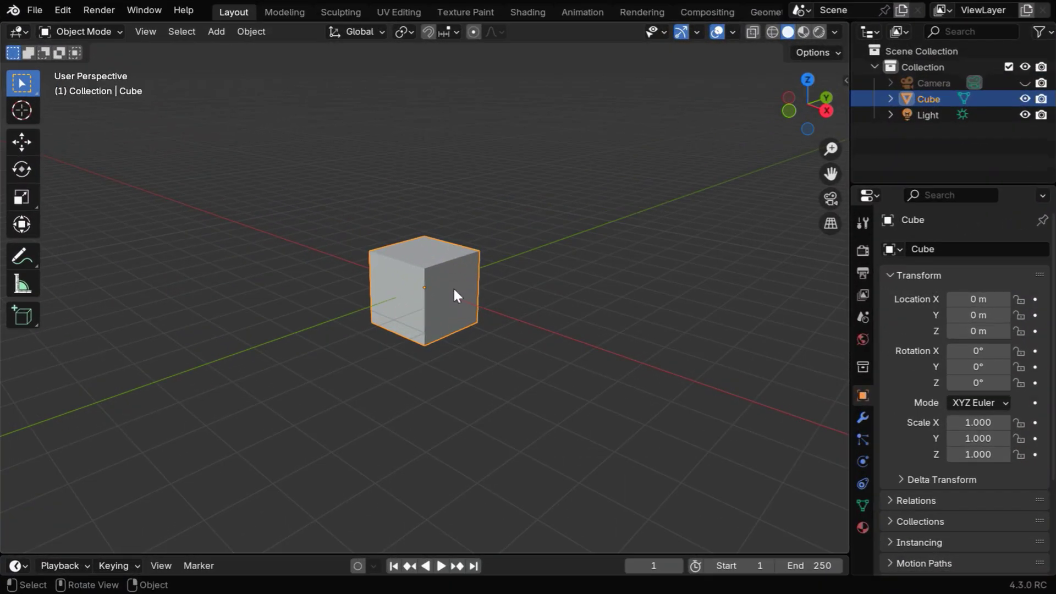
pyautogui.keyDown('shift'); pyautogui.moveTo(453, 288); pyautogui.dragTo(437, 402, button='middle'); pyautogui.keyUp('shift')
pyautogui.write('g')
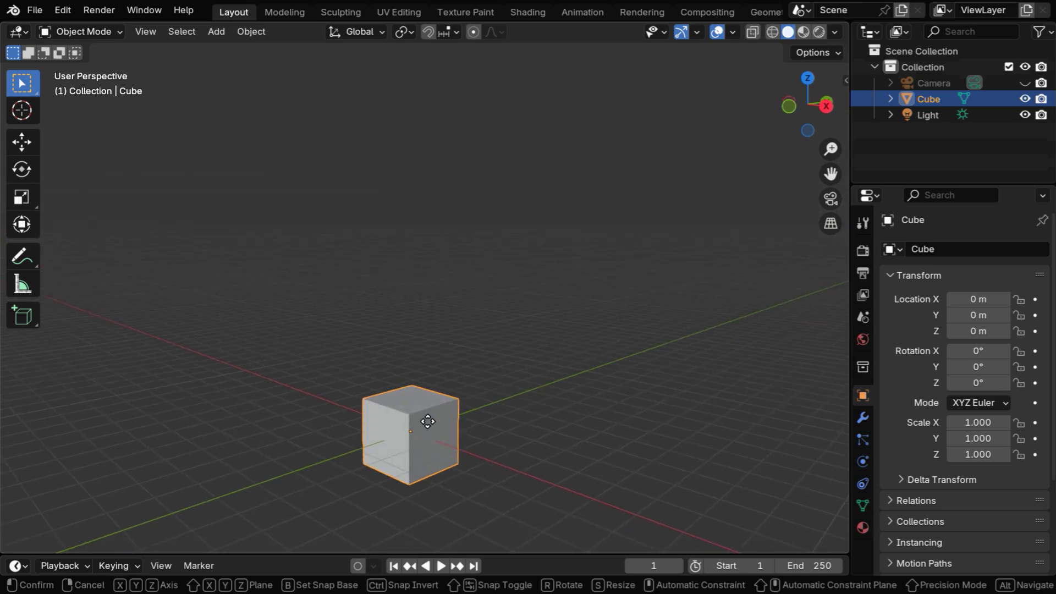
pyautogui.write('z10')
pyautogui.press('Return')
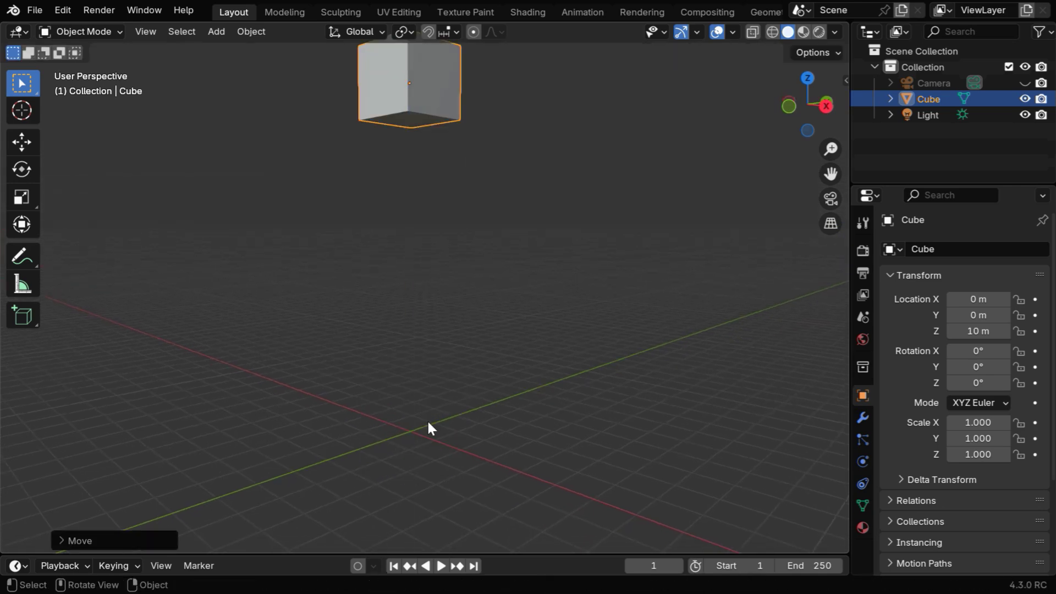
# Add a mesh circle at the origin and set its X rotation to 90°
pyautogui.click(220, 30)
pyautogui.moveTo(223, 45)
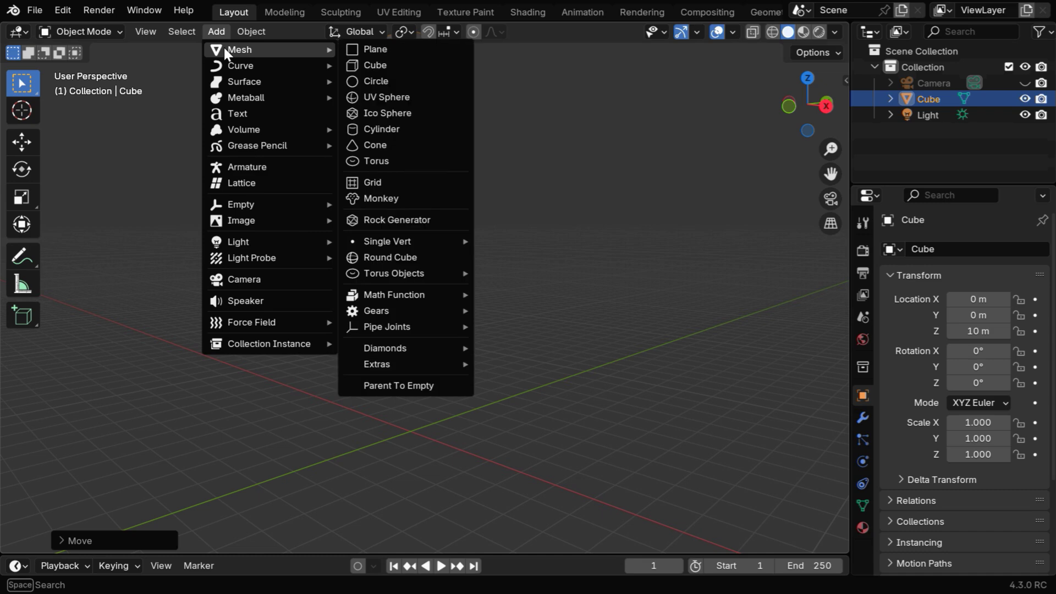
pyautogui.click(388, 80)
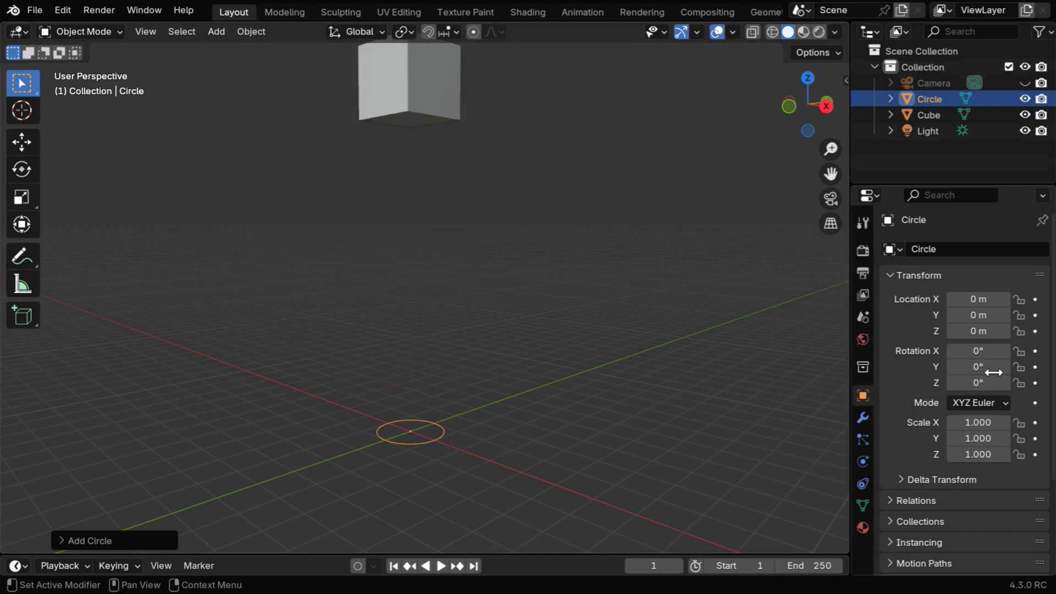
pyautogui.click(984, 351)
pyautogui.write('90')
pyautogui.press('Return')
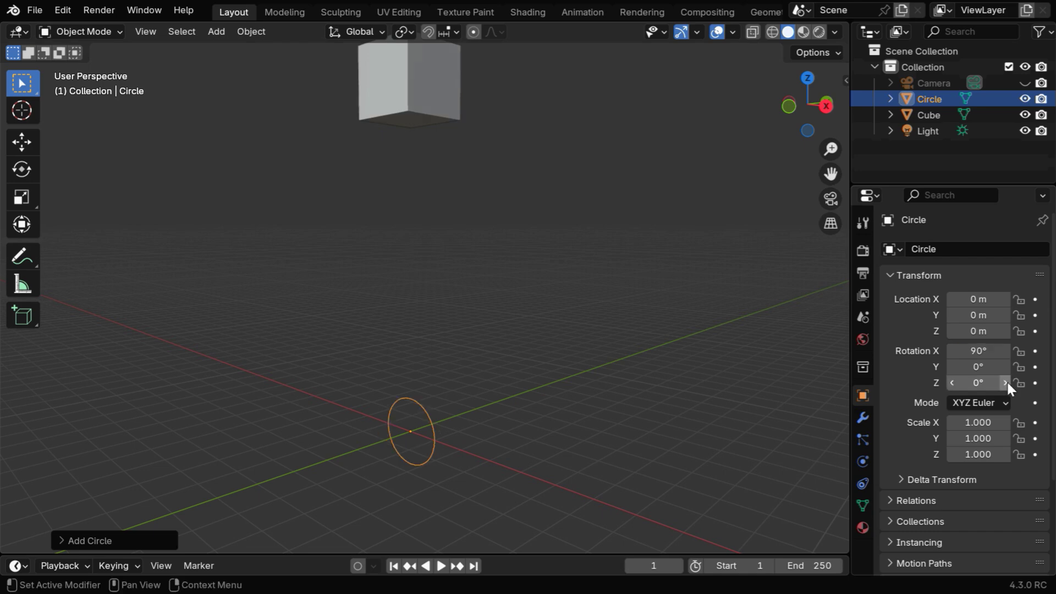
# Set the circle's scale to 0.1 on all three axes and its X location to 1 m
pyautogui.moveTo(979, 422); pyautogui.dragTo(980, 454)
pyautogui.write('0.1')
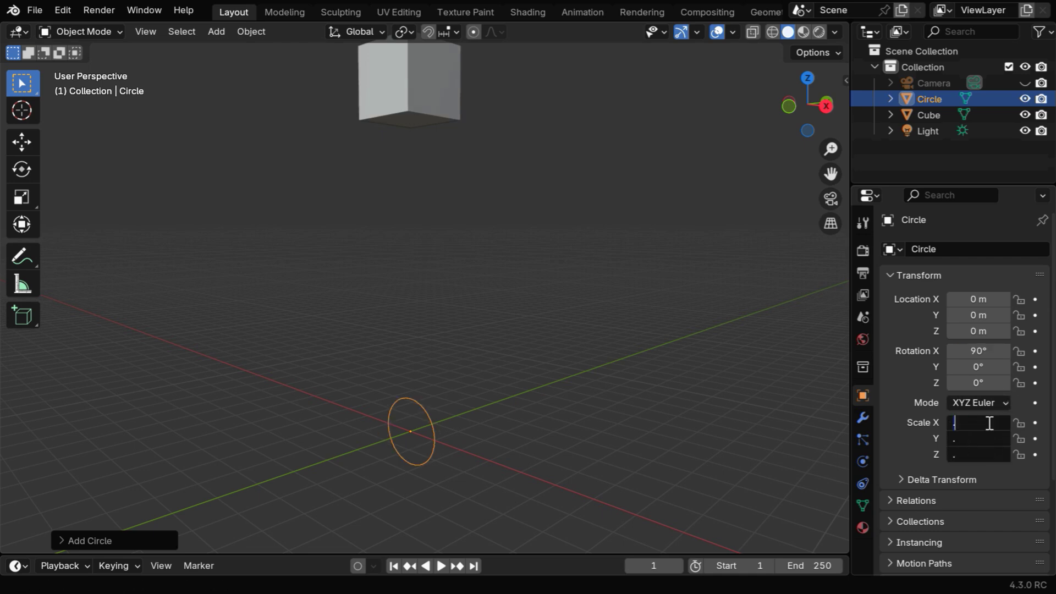
pyautogui.press('Return')
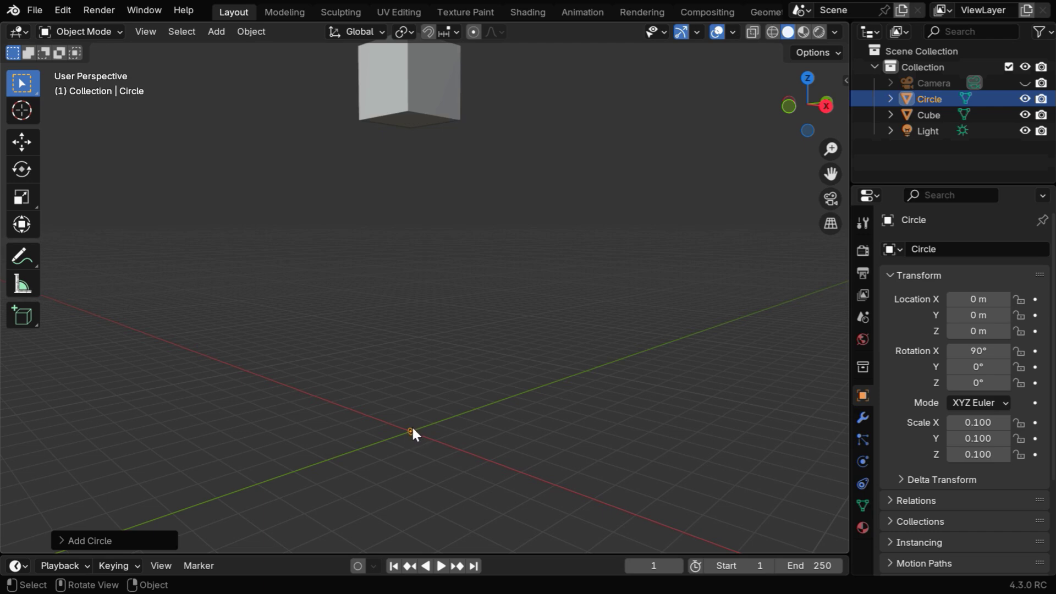
pyautogui.moveTo(979, 299); pyautogui.dragTo(1004, 299)
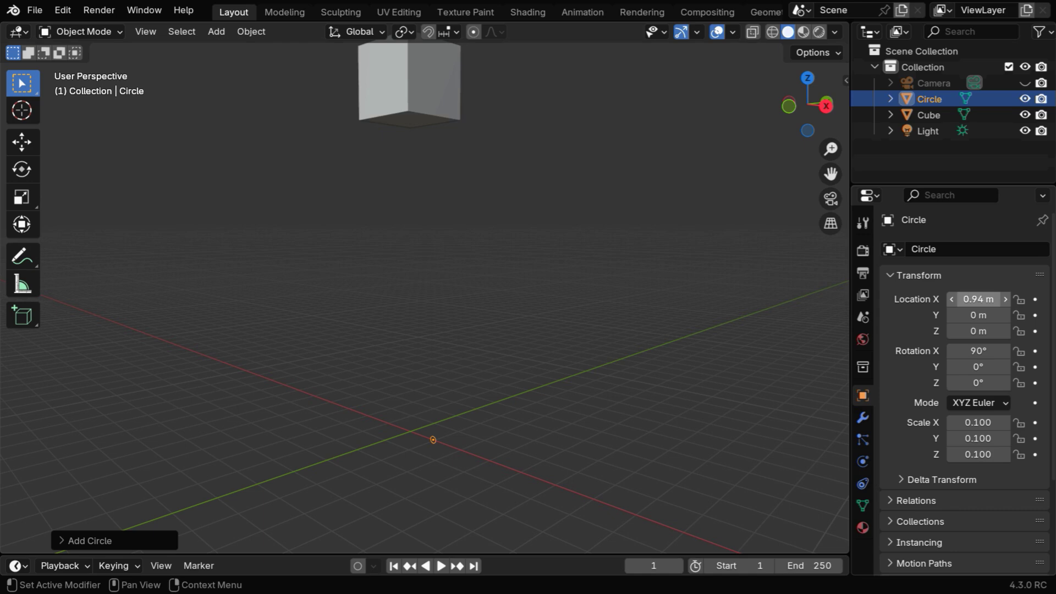
pyautogui.click(990, 298)
pyautogui.write('1')
pyautogui.press('Return')
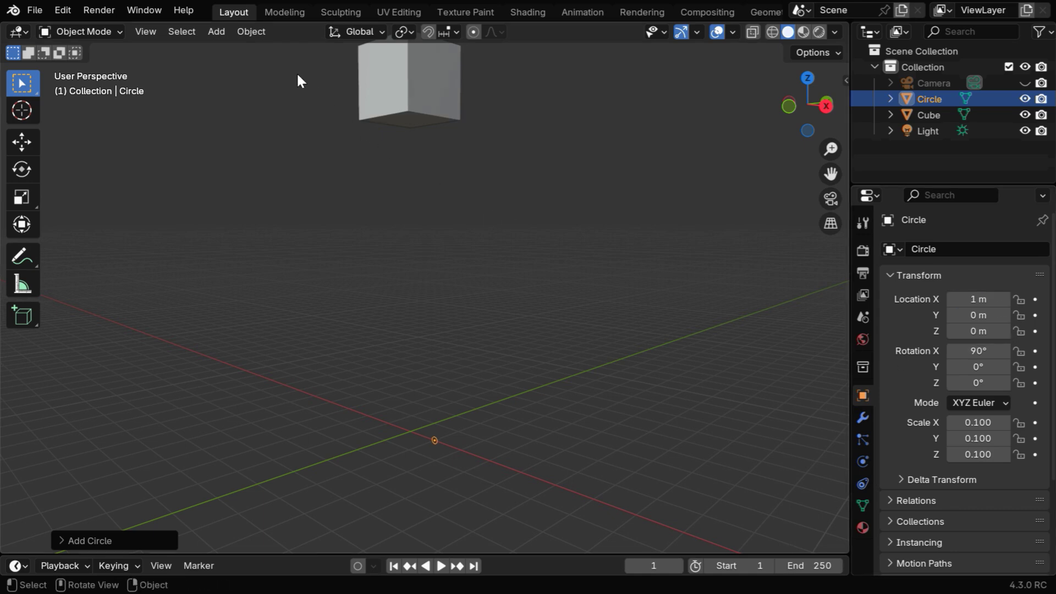
# Apply the circle's rotation and location, leaving its scale unapplied
pyautogui.click(252, 33)
pyautogui.moveTo(288, 129)
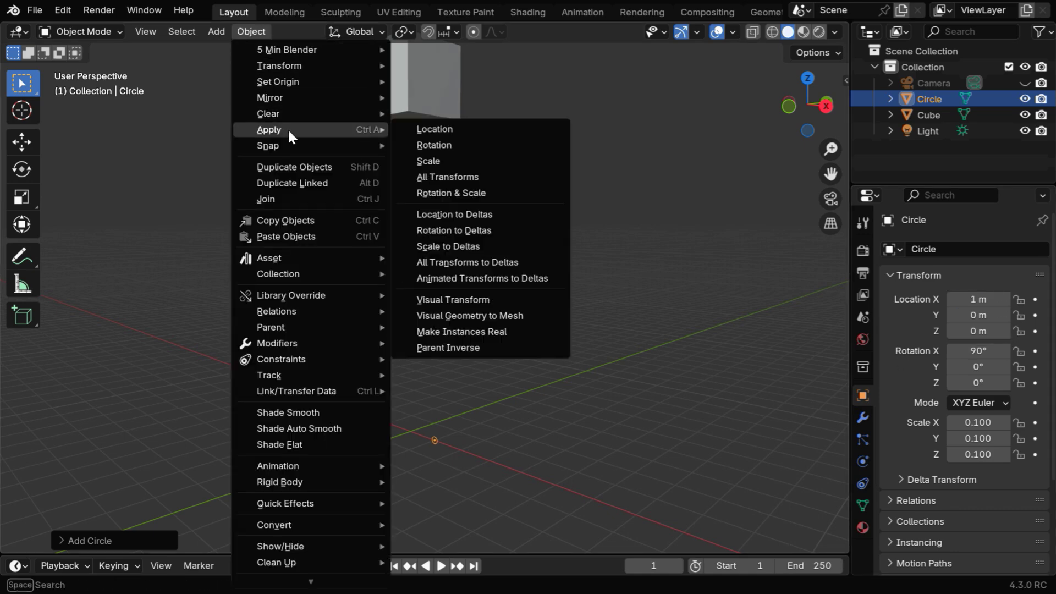
pyautogui.click(456, 146)
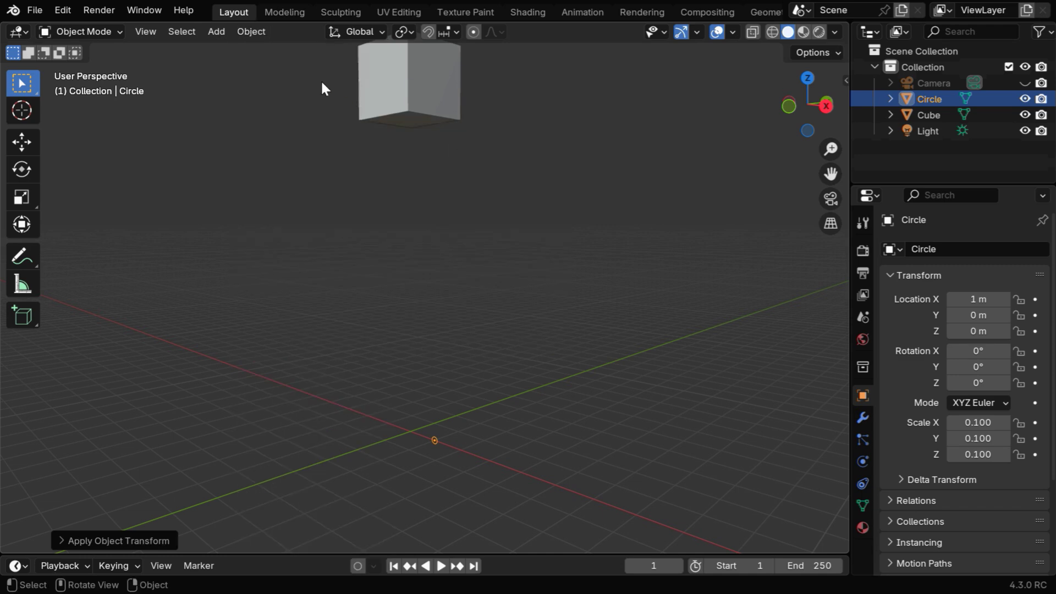
pyautogui.click(246, 33)
pyautogui.moveTo(333, 131)
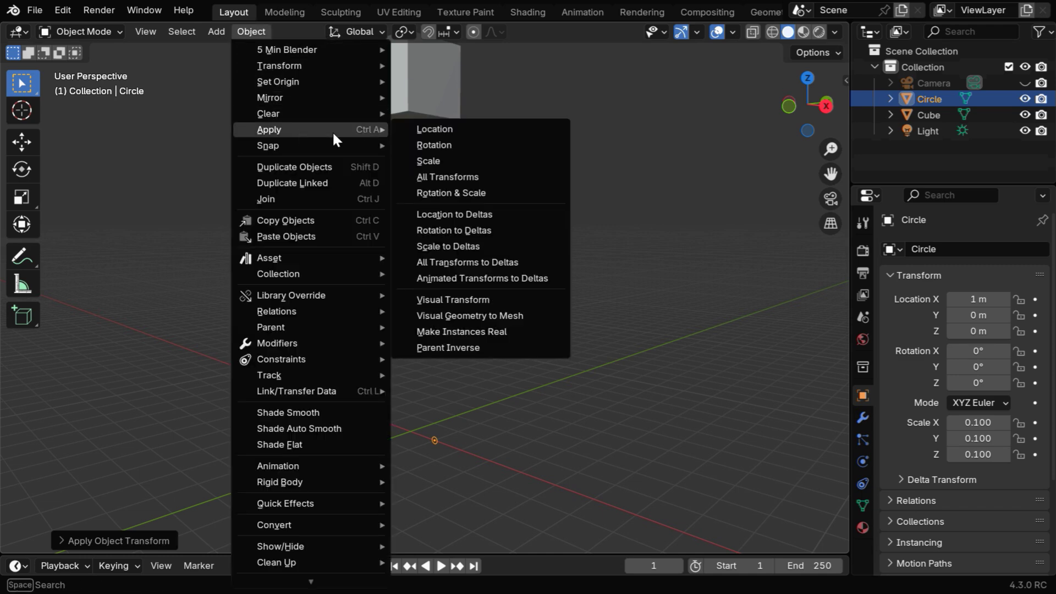
pyautogui.click(434, 134)
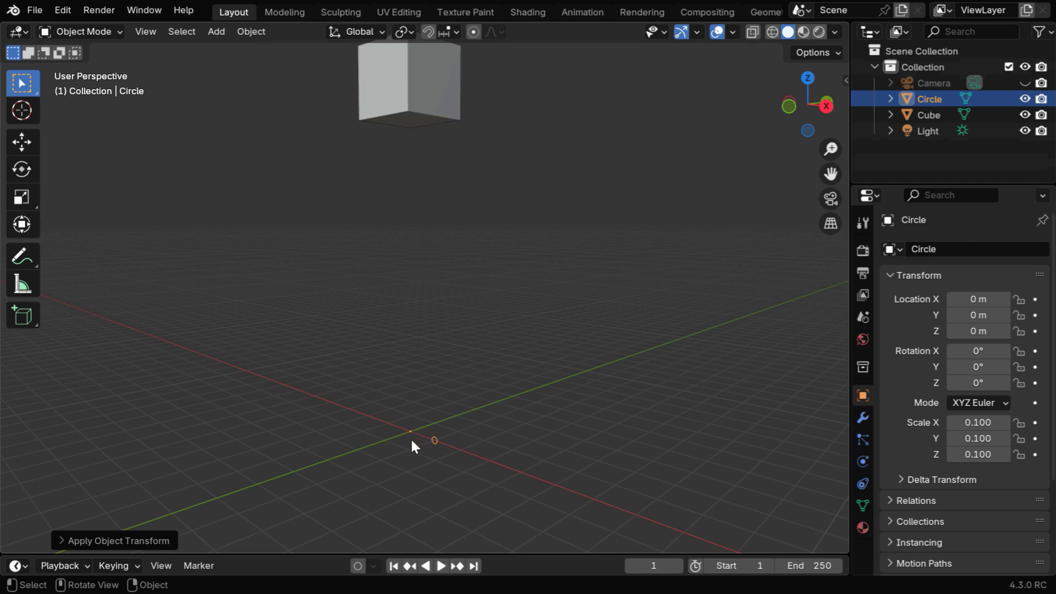
# Add a Screw modifier to the circle
pyautogui.click(863, 418)
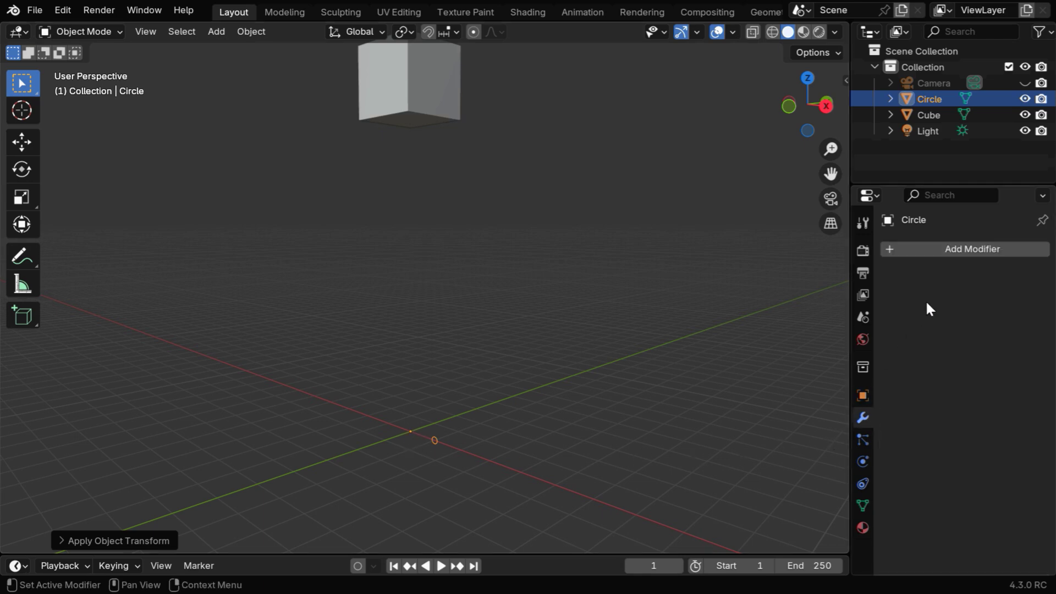
pyautogui.click(950, 253)
pyautogui.moveTo(950, 252)
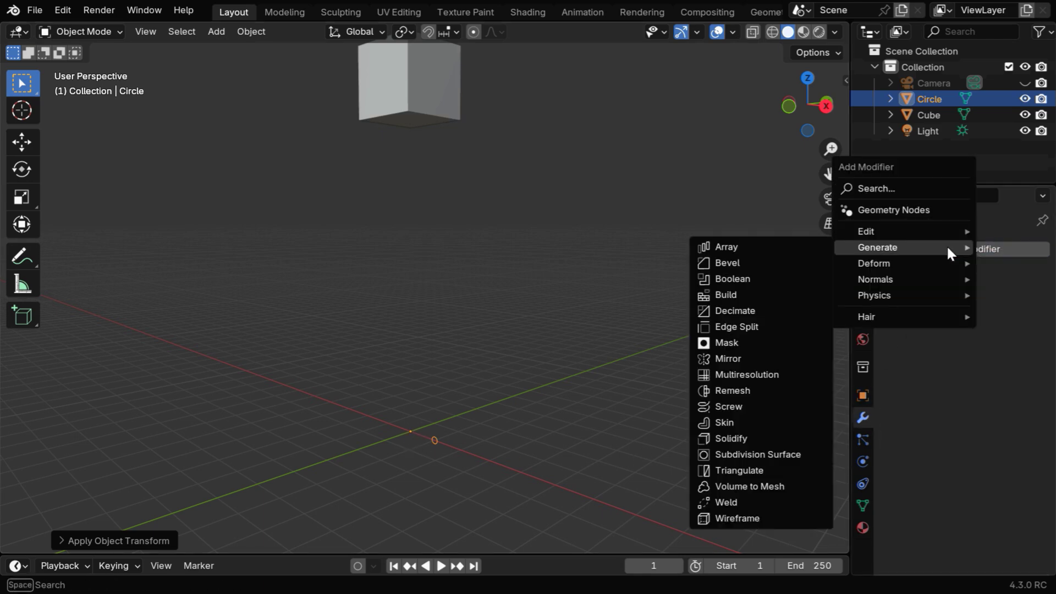
pyautogui.click(759, 406)
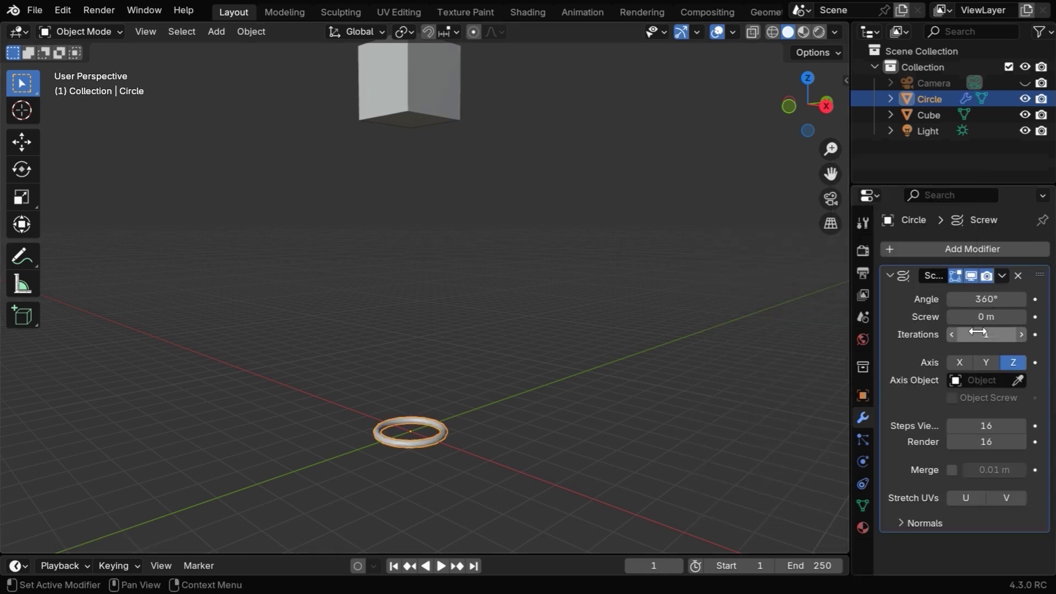
# Set the Screw modifier's screw height to 4 m and its iterations to 10 to form a spring
pyautogui.click(986, 317)
pyautogui.write('4')
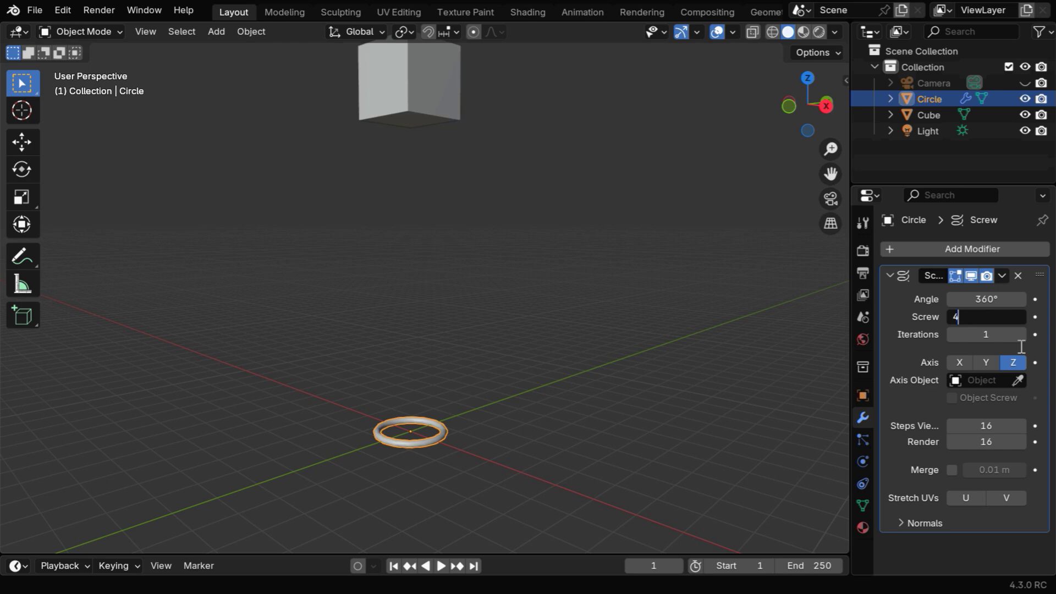
pyautogui.press('Return')
pyautogui.click(1007, 336)
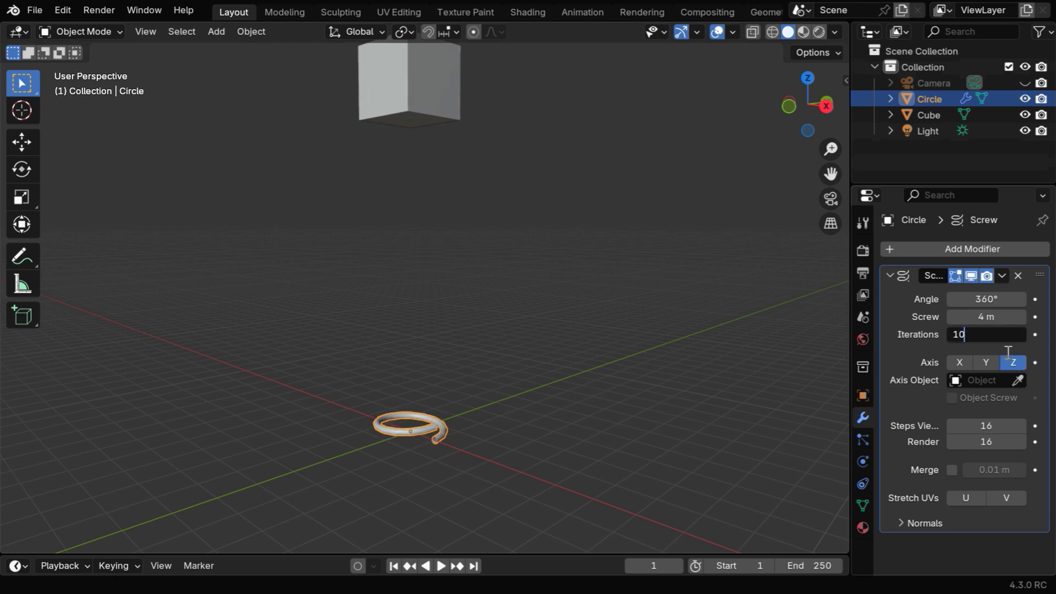
pyautogui.write('0')
pyautogui.press('Return')
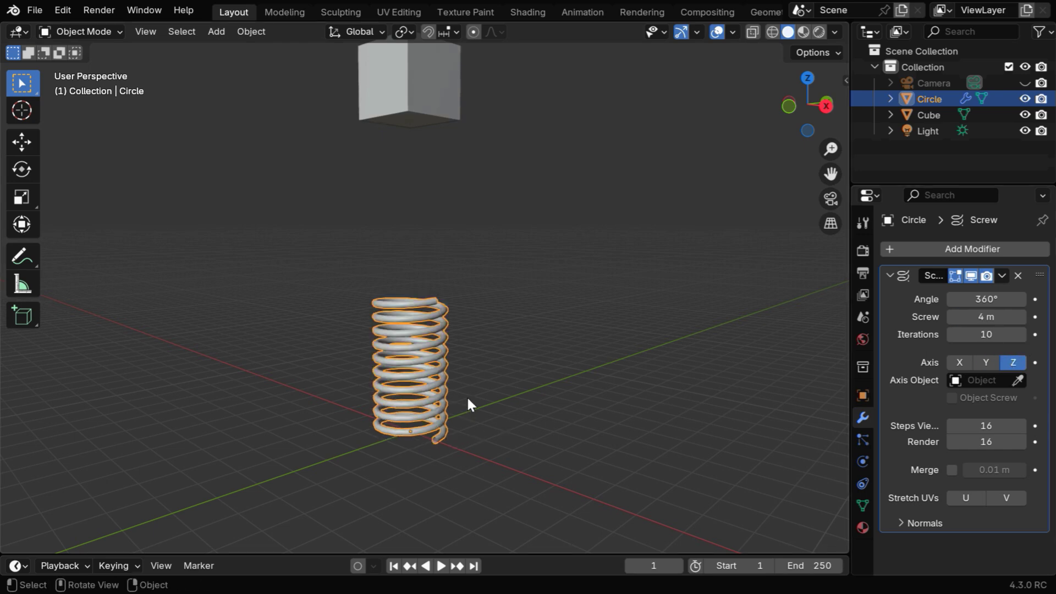
# Give the cube above the spring rigid body physics of the Active type
pyautogui.moveTo(468, 404)
pyautogui.mouseDown(button='middle')
pyautogui.moveTo(467, 436)
pyautogui.moveTo(483, 417)
pyautogui.mouseUp(button='middle')
pyautogui.press('KP_1')
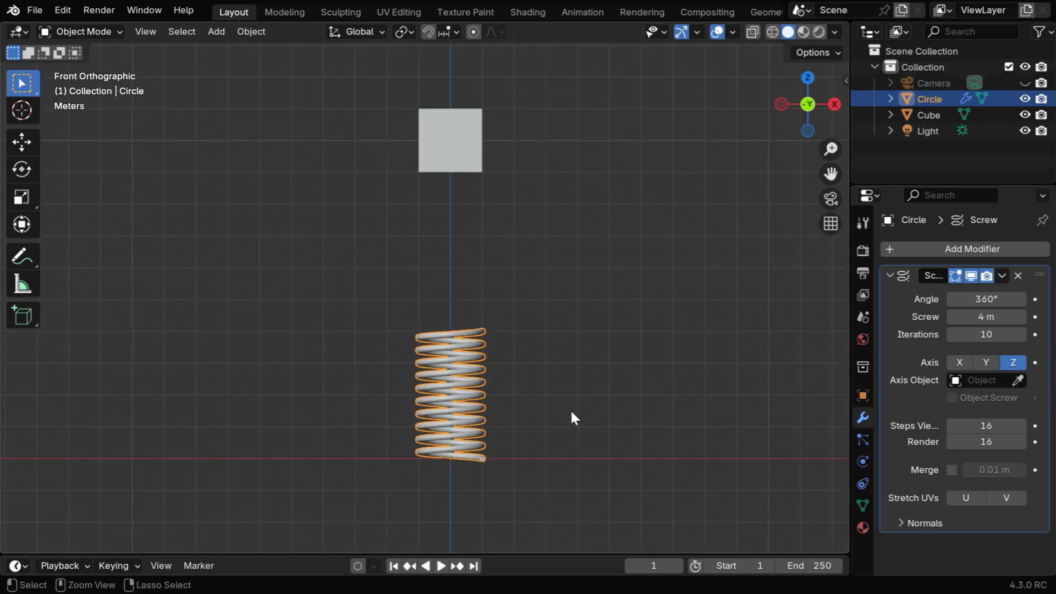
pyautogui.scroll(3, 572, 389)
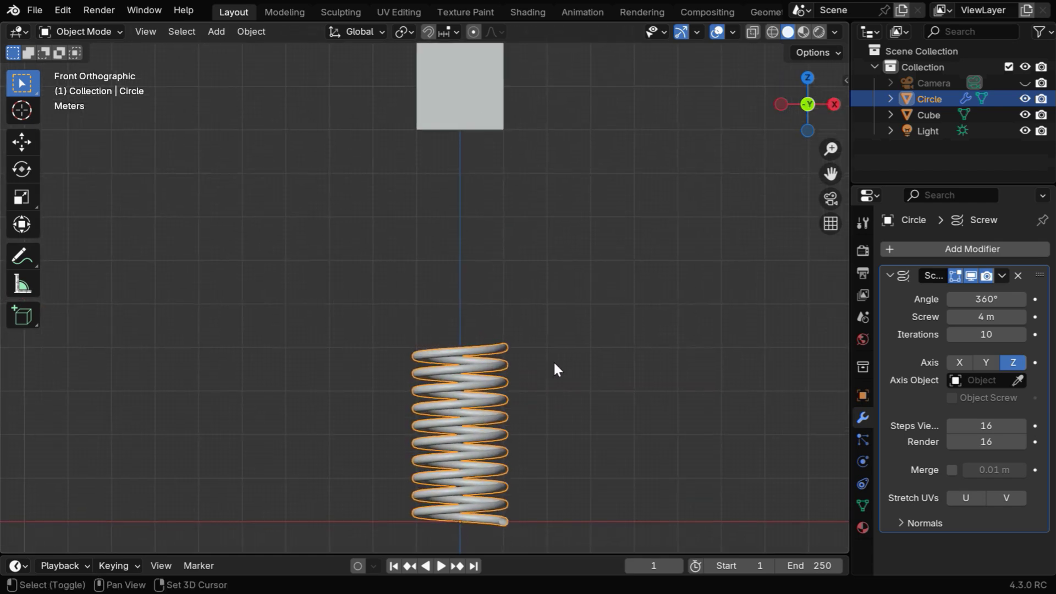
pyautogui.keyDown('shift'); pyautogui.moveTo(554, 364); pyautogui.dragTo(508, 375, button='middle'); pyautogui.keyUp('shift')
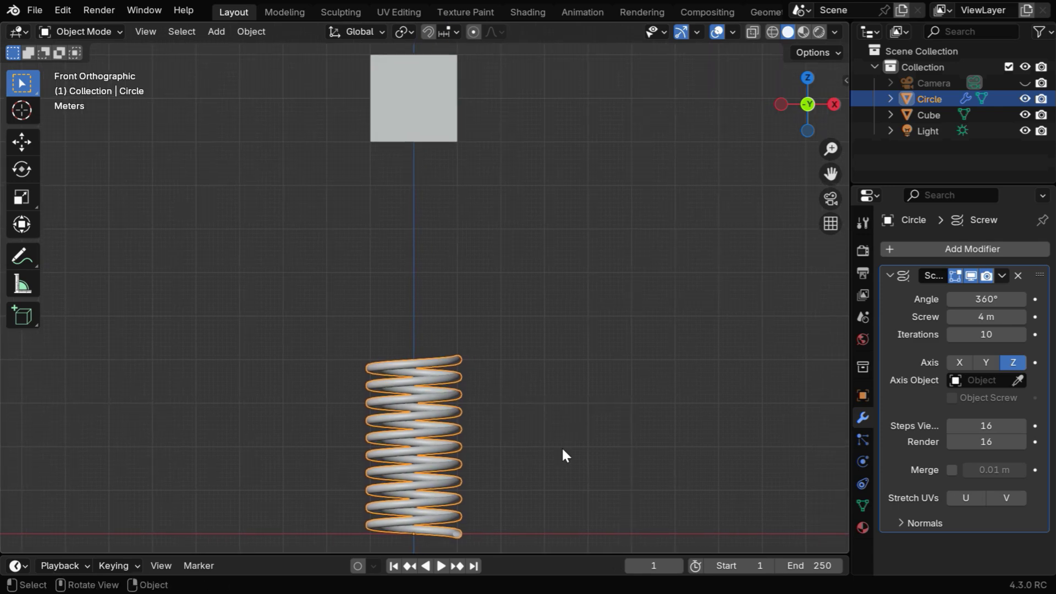
pyautogui.click(414, 115)
pyautogui.click(863, 461)
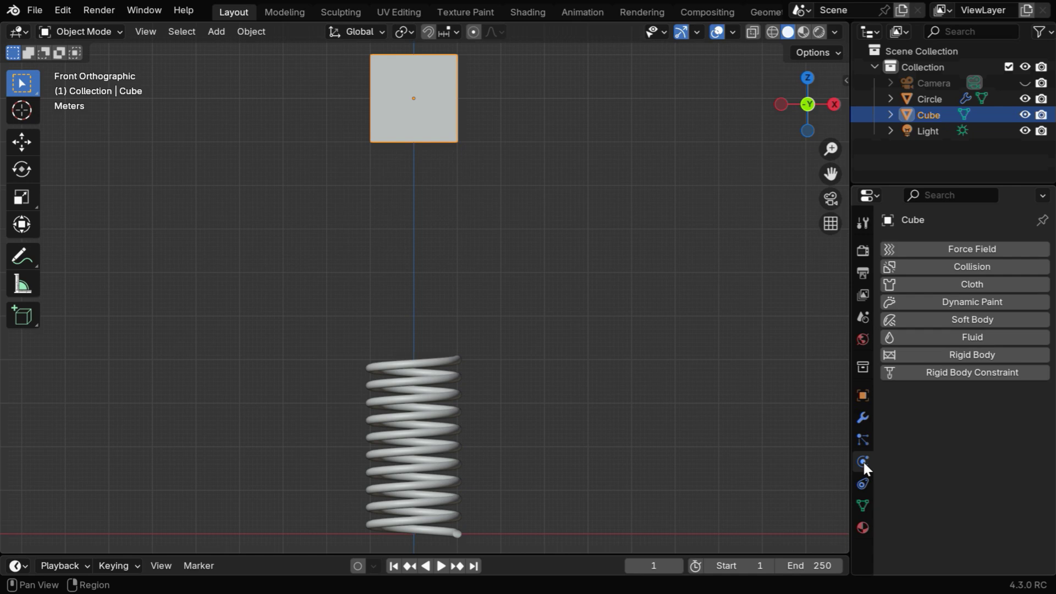
pyautogui.click(966, 354)
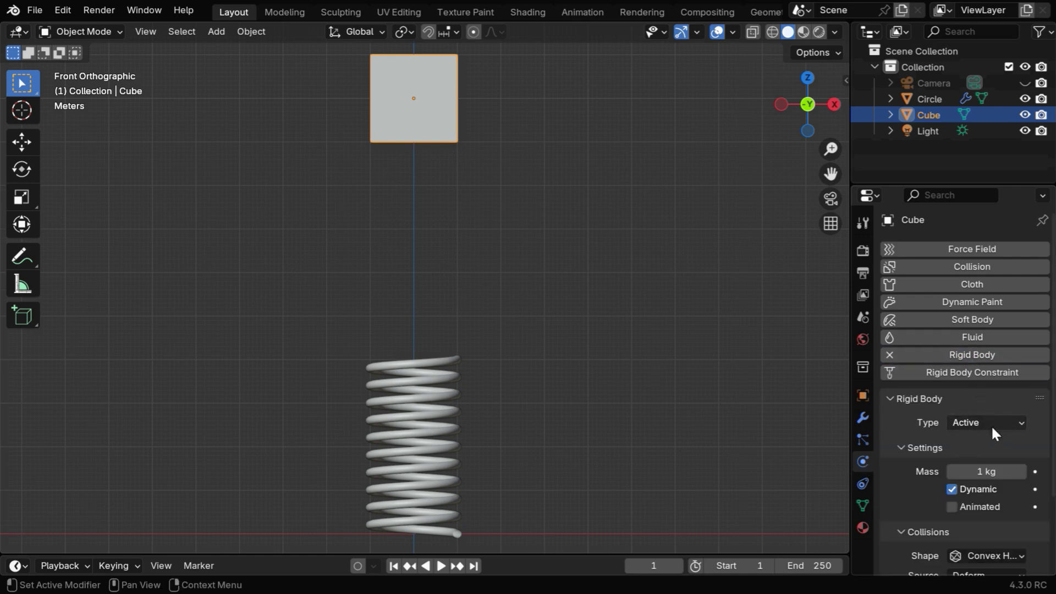
# Play the cube's falling simulation, stop it and return to the first frame
pyautogui.click(442, 566)
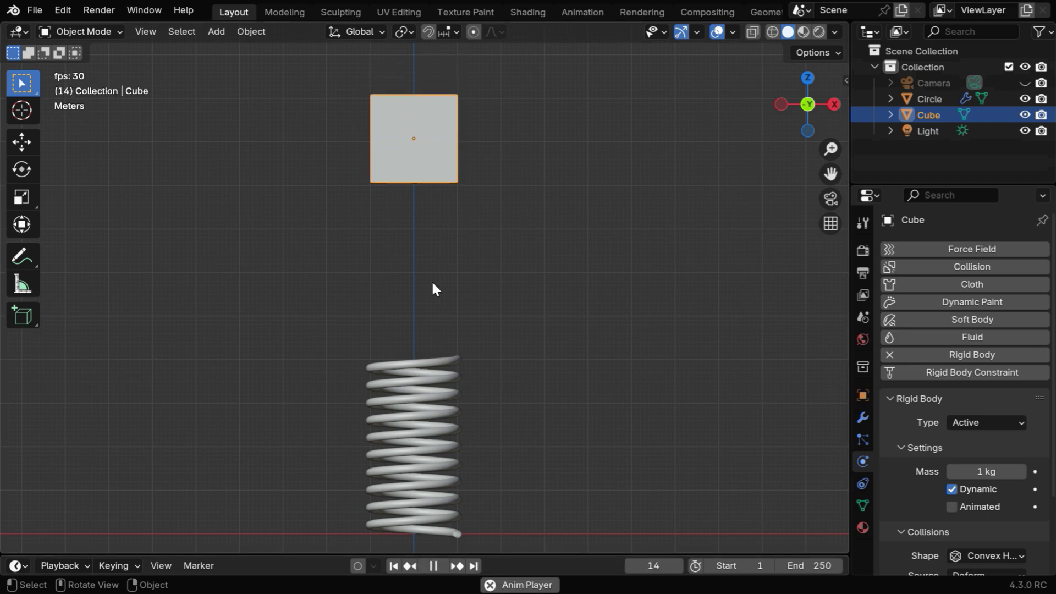
pyautogui.click(435, 566)
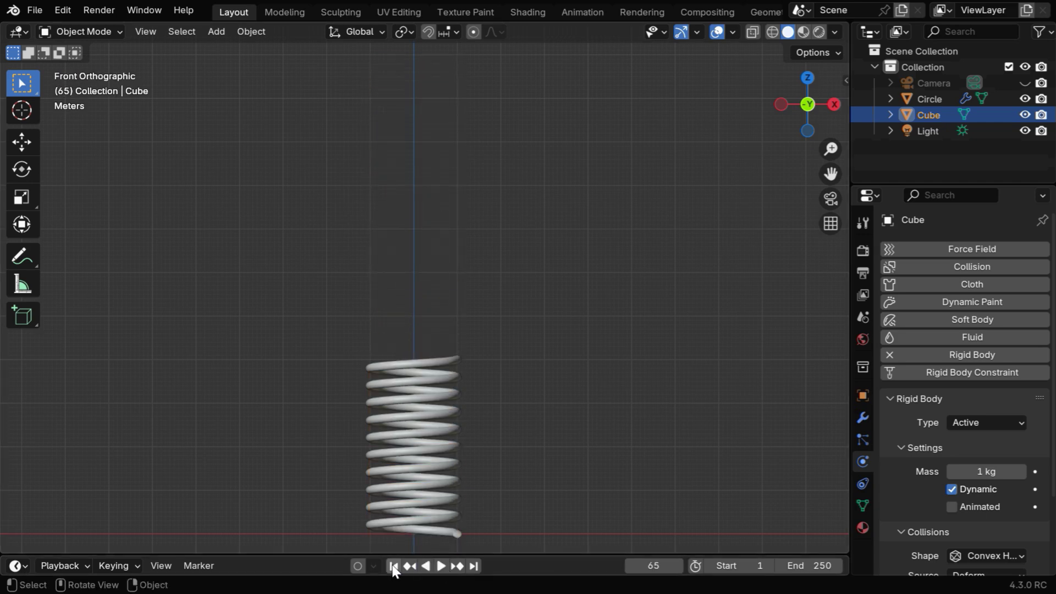
pyautogui.click(393, 566)
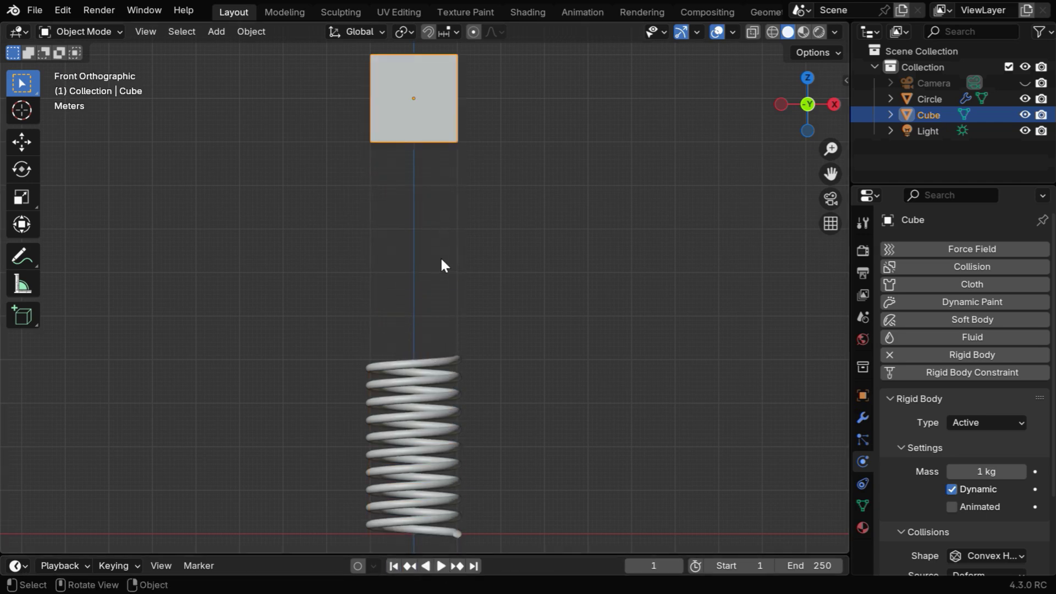
# Set the scene's rigid body world speed to 0.5 and play back the cube's fall to check it
pyautogui.click(862, 273)
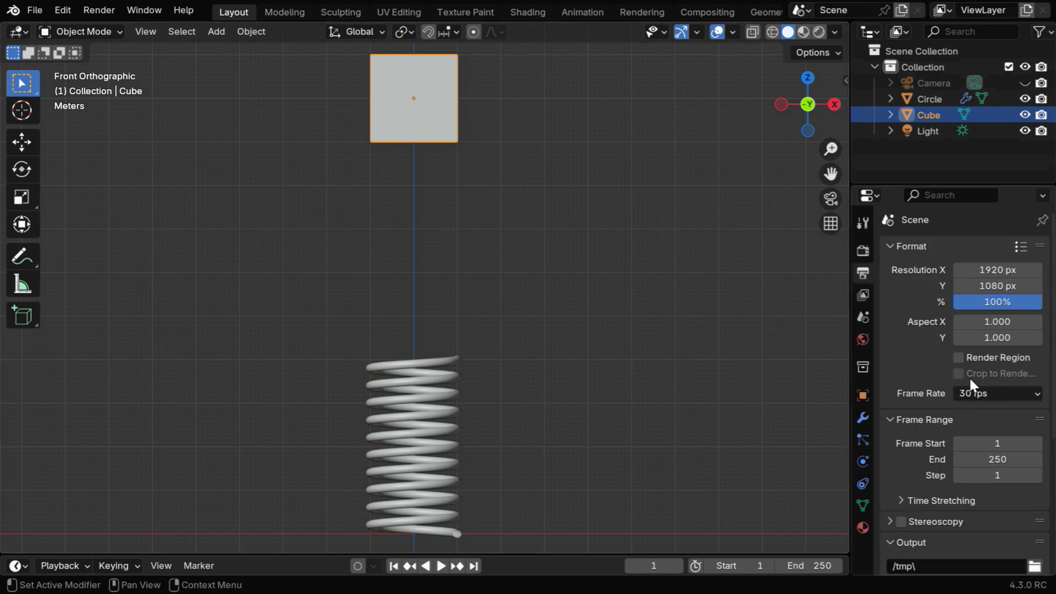
pyautogui.click(865, 316)
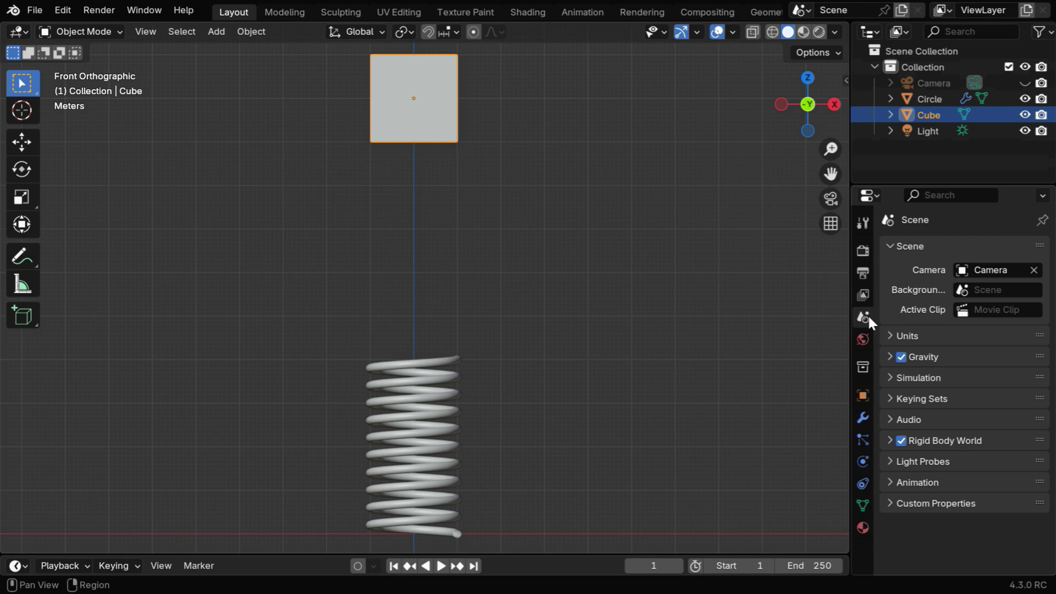
pyautogui.click(890, 441)
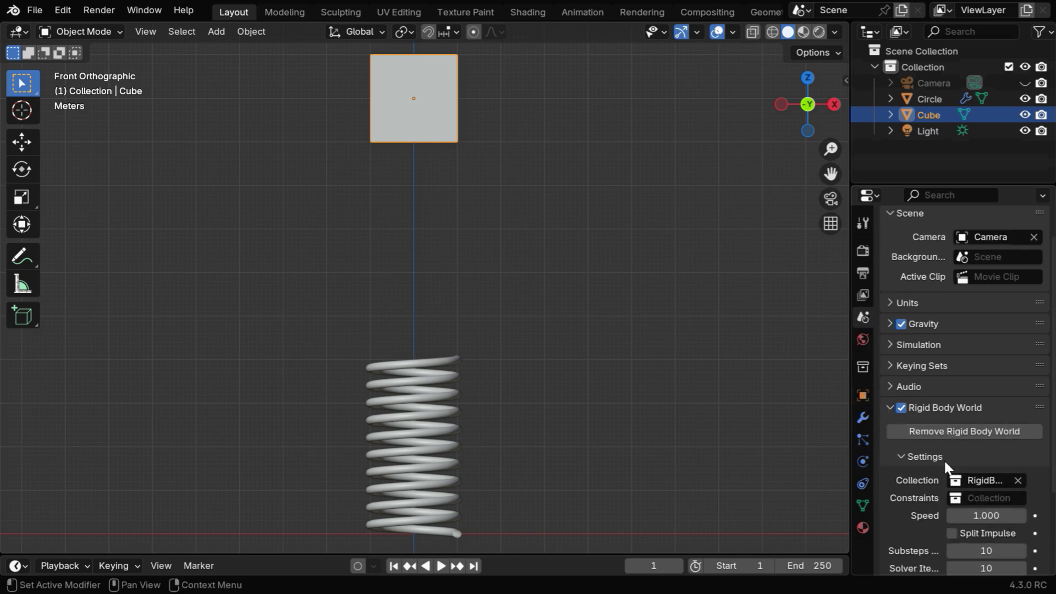
pyautogui.scroll(-5, 943, 458)
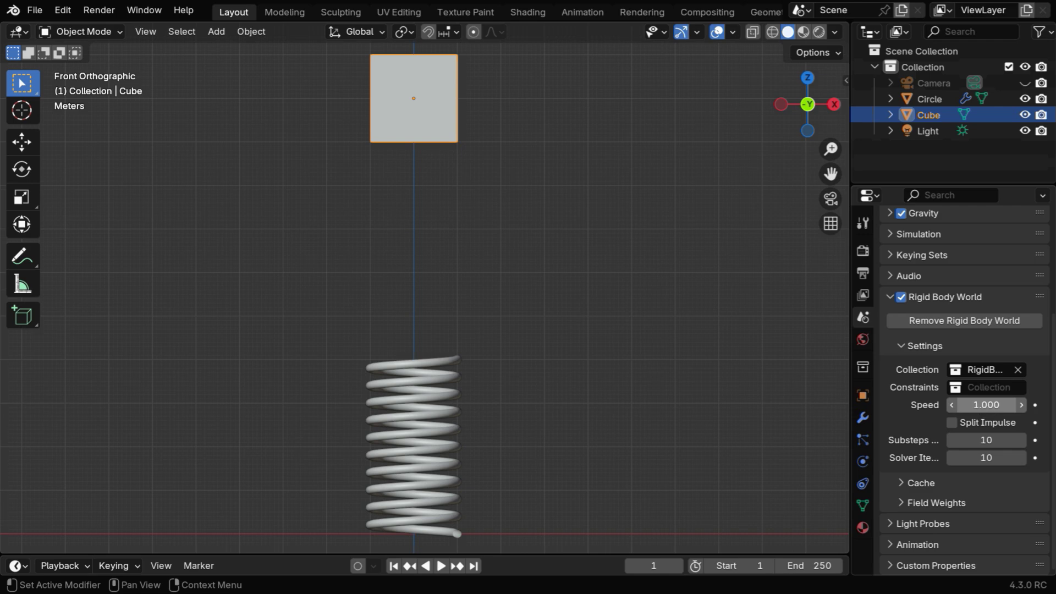
pyautogui.click(987, 406)
pyautogui.press('BackSpace')
pyautogui.press('Return')
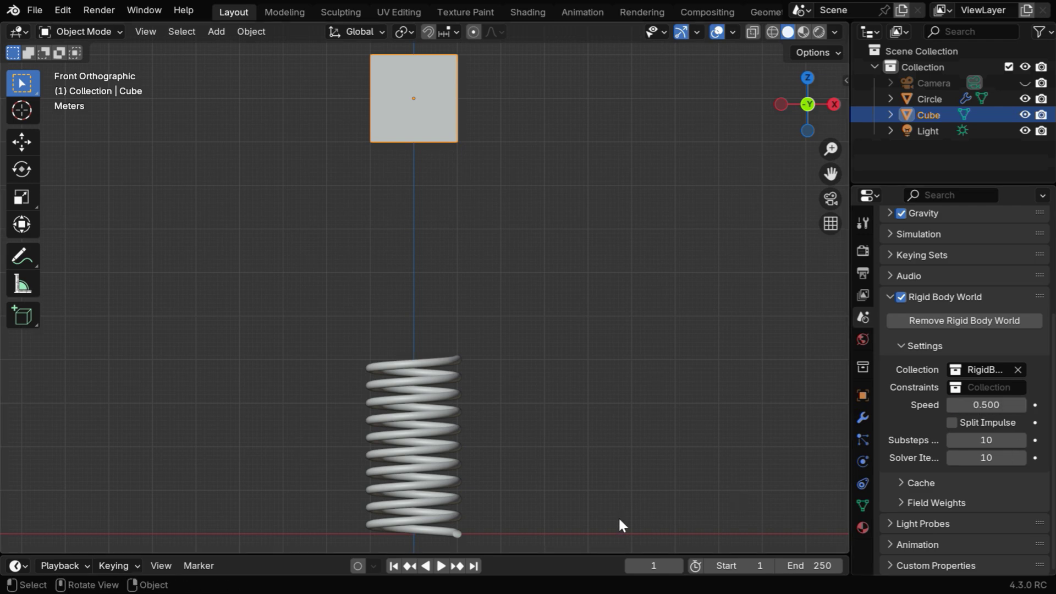
pyautogui.click(443, 566)
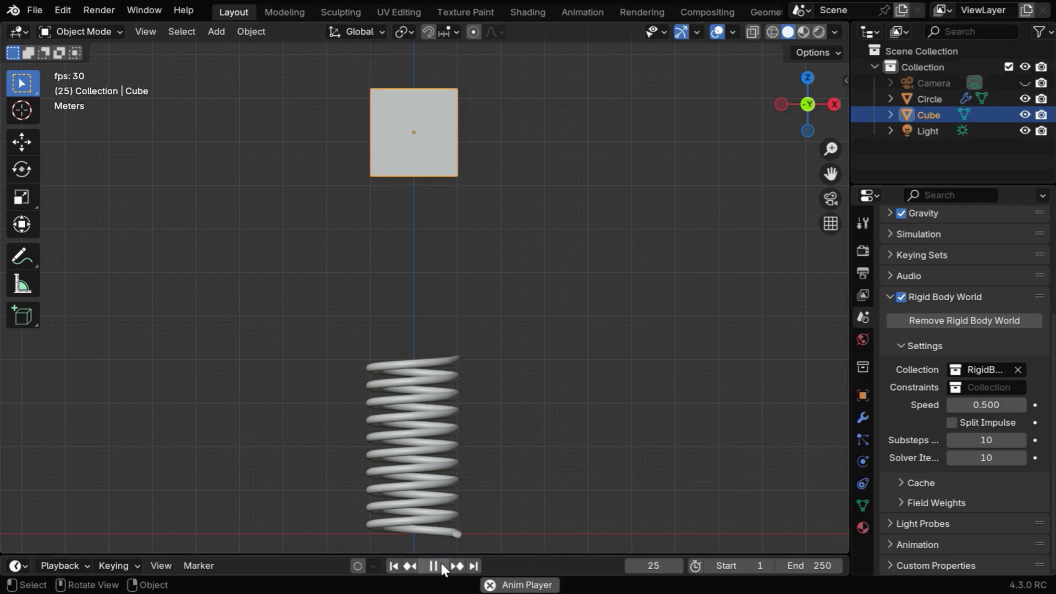
pyautogui.click(434, 567)
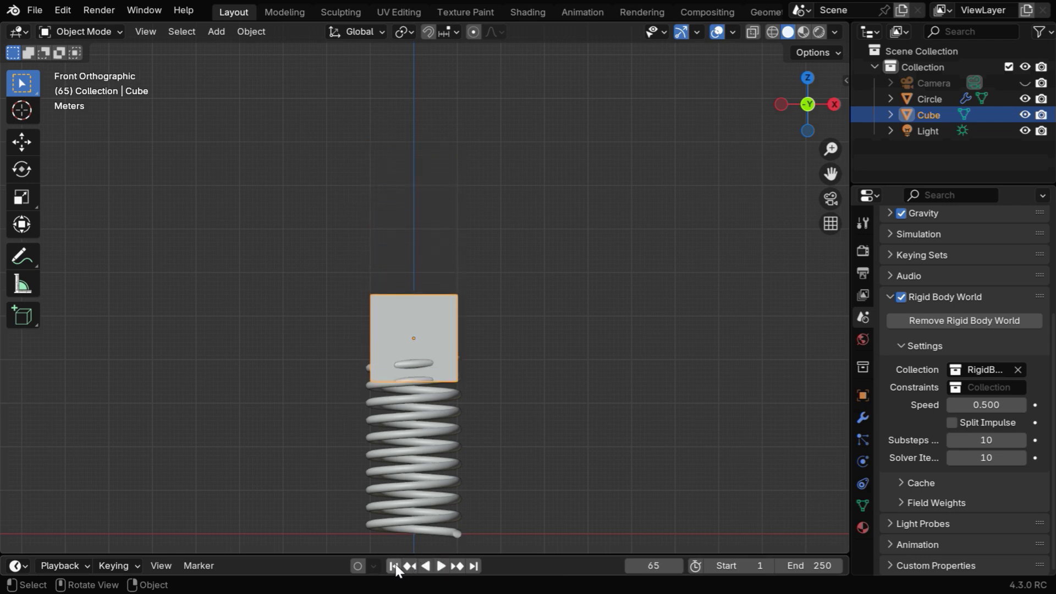
# Return to the first frame and add a driver to the spring's Screw value that reads the cube's world-space Z location
pyautogui.click(394, 567)
pyautogui.click(409, 445)
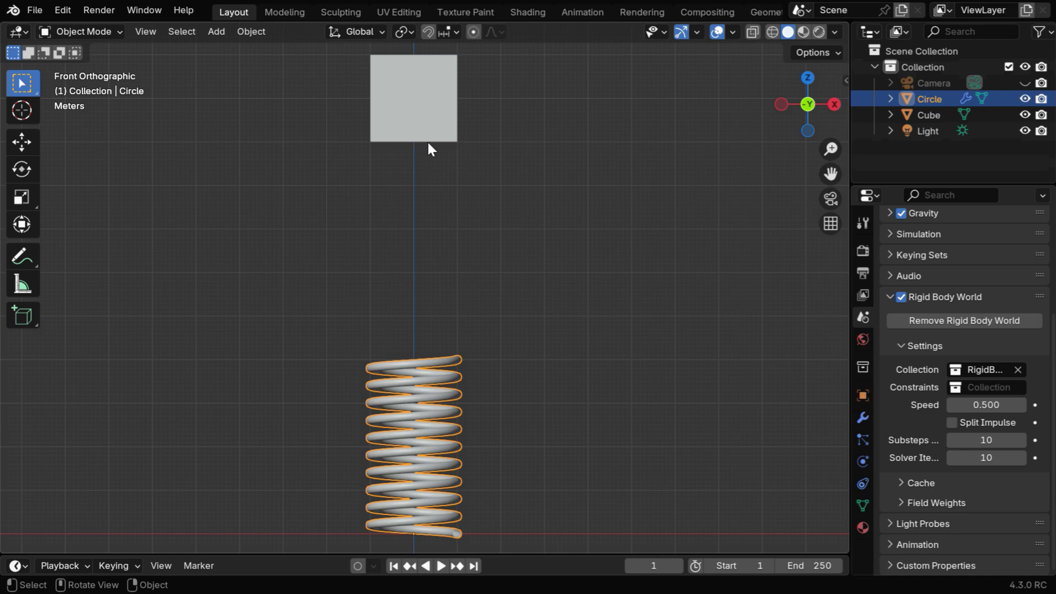
pyautogui.click(862, 418)
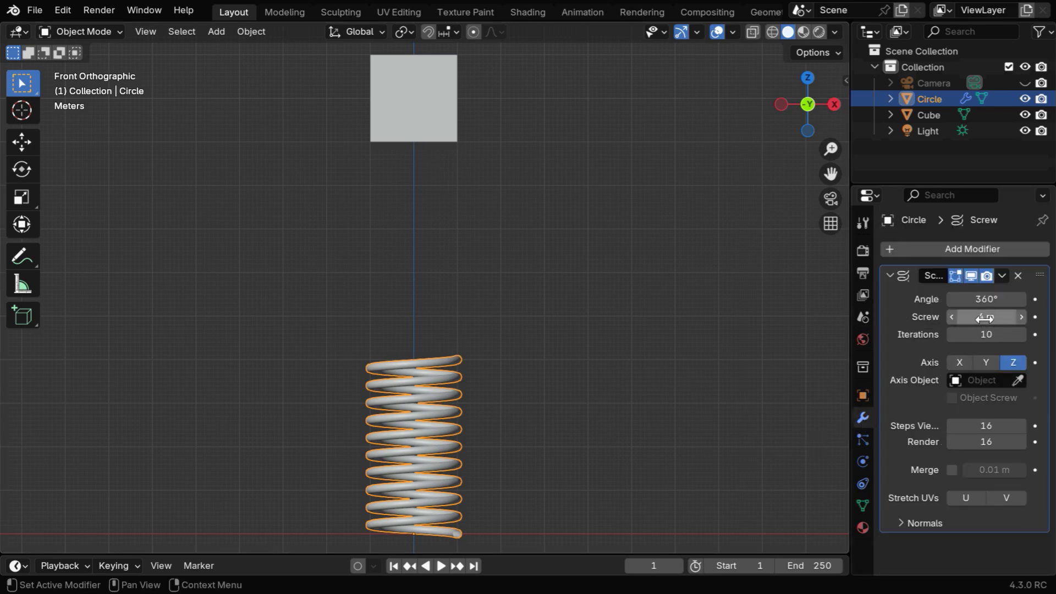
pyautogui.rightClick(986, 317)
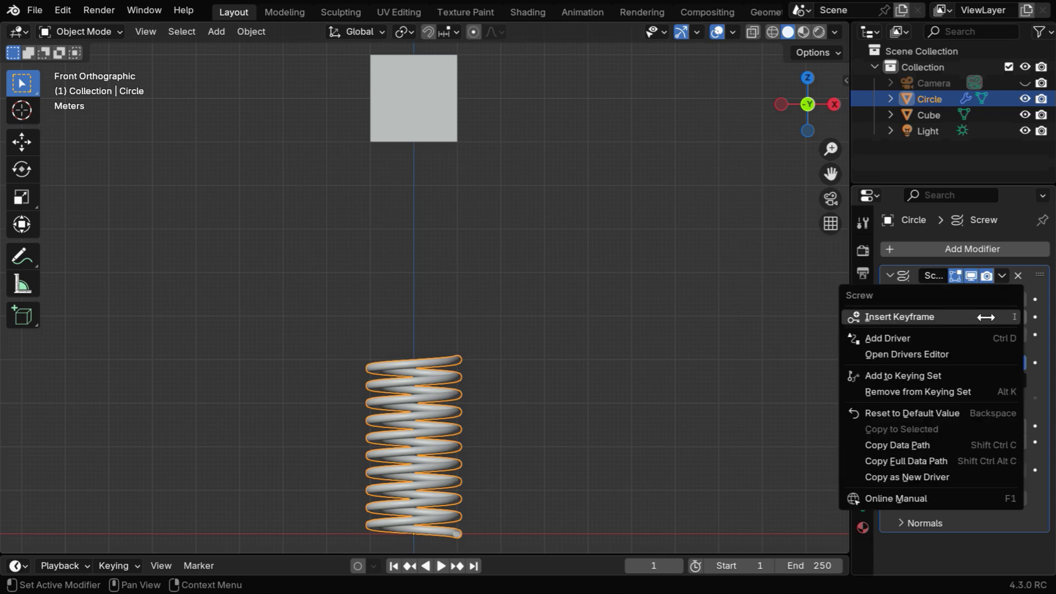
pyautogui.click(902, 336)
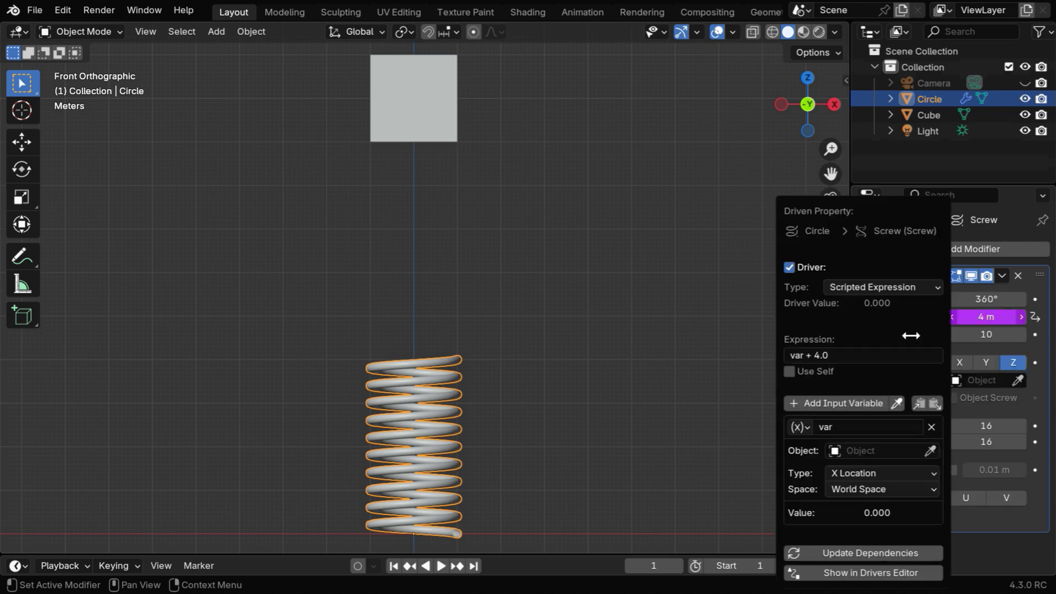
pyautogui.click(836, 450)
pyautogui.click(823, 312)
pyautogui.click(857, 474)
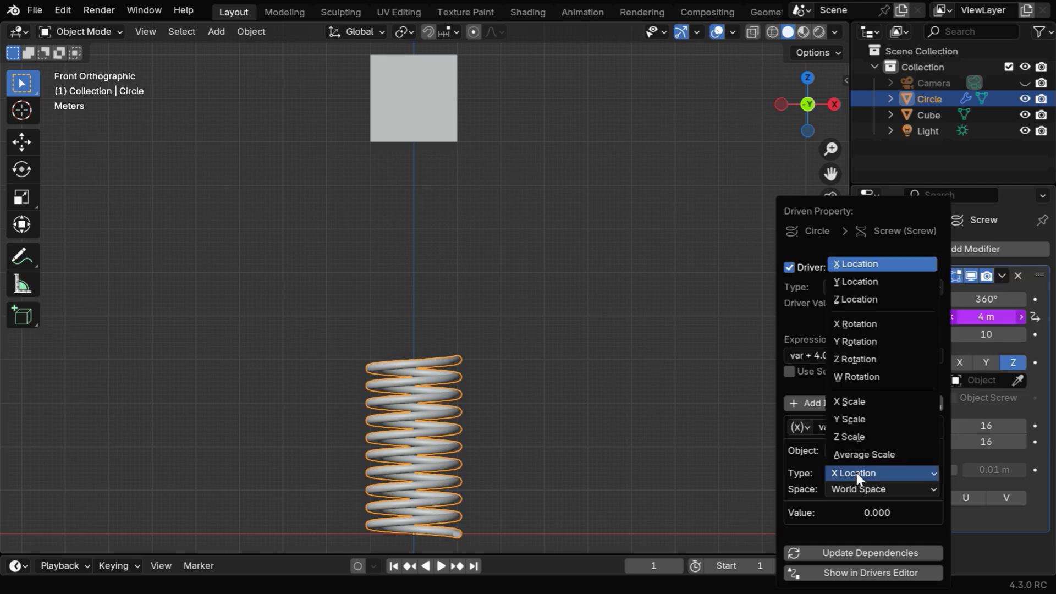
pyautogui.click(863, 299)
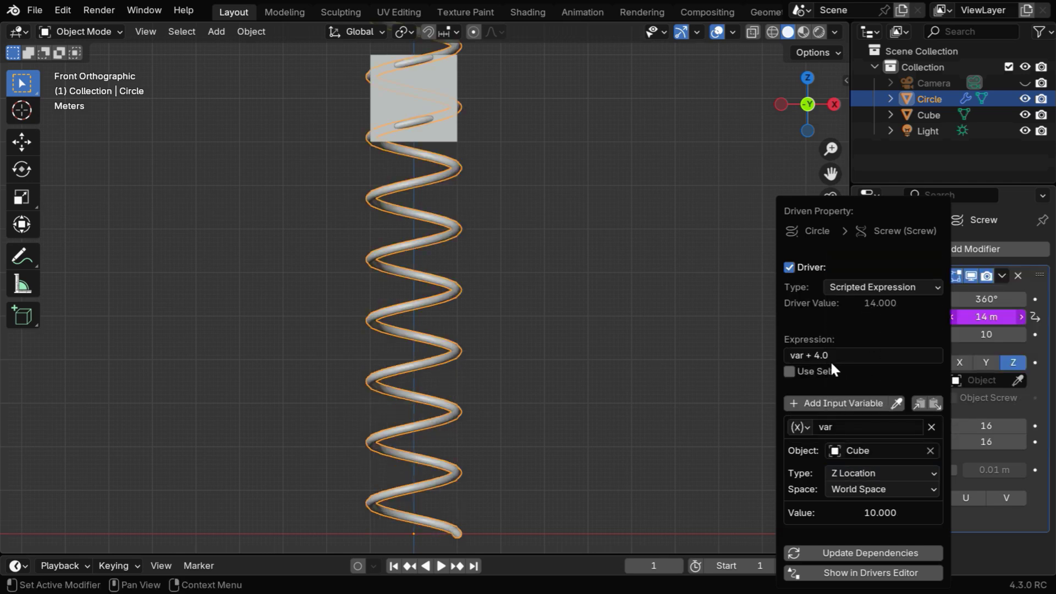
# Edit the driver's expression with a min(4, …) function so the spring's screw height is capped at 4
pyautogui.click(789, 354)
pyautogui.click(790, 355)
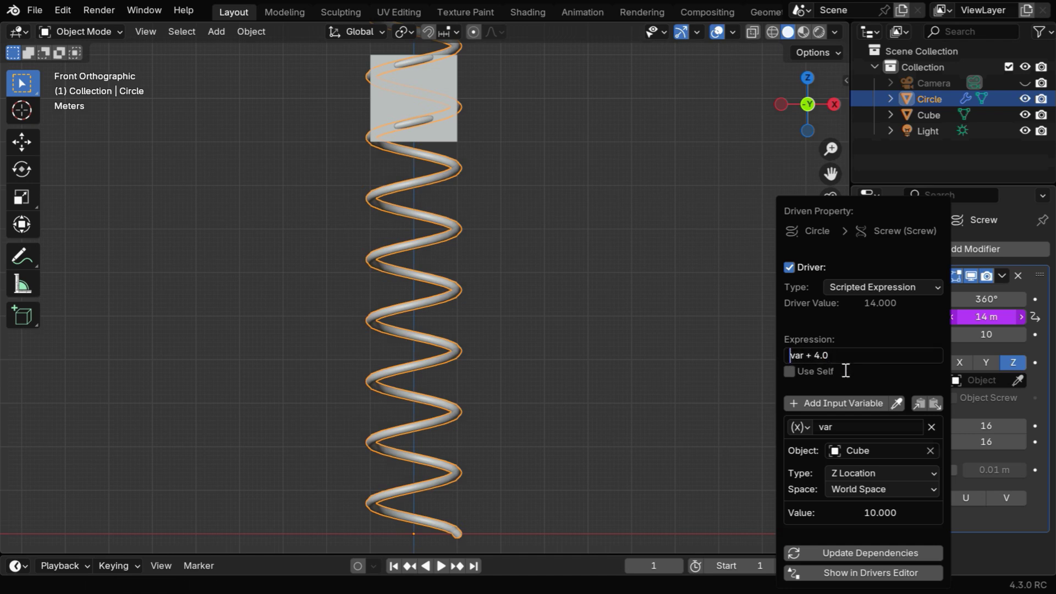
pyautogui.write('min(4,')
pyautogui.press('Return')
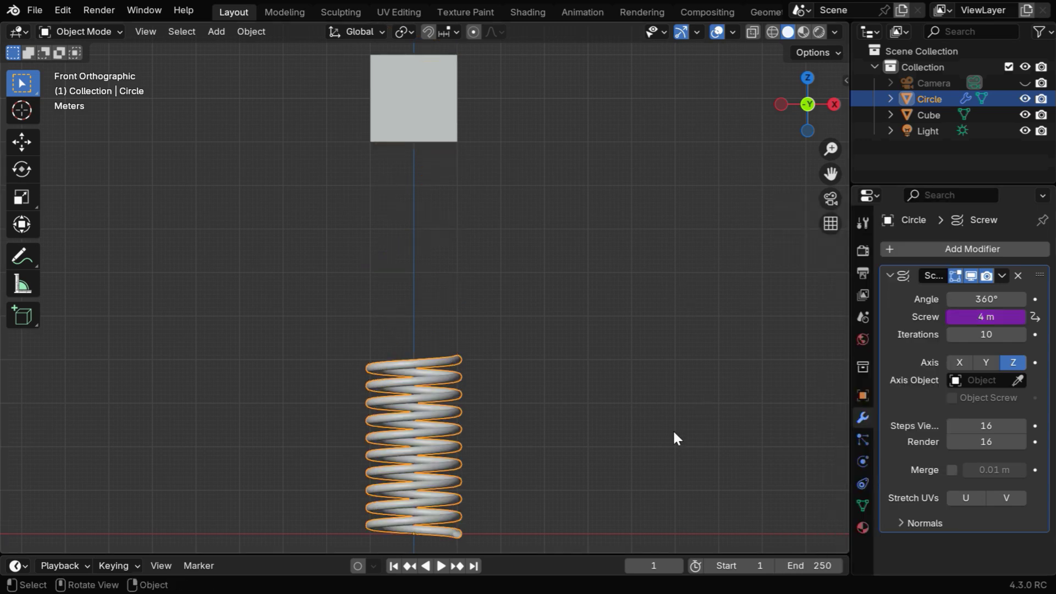
# Play the animation to check the driven spring against the falling cube, stop it and return to the first frame
pyautogui.click(441, 566)
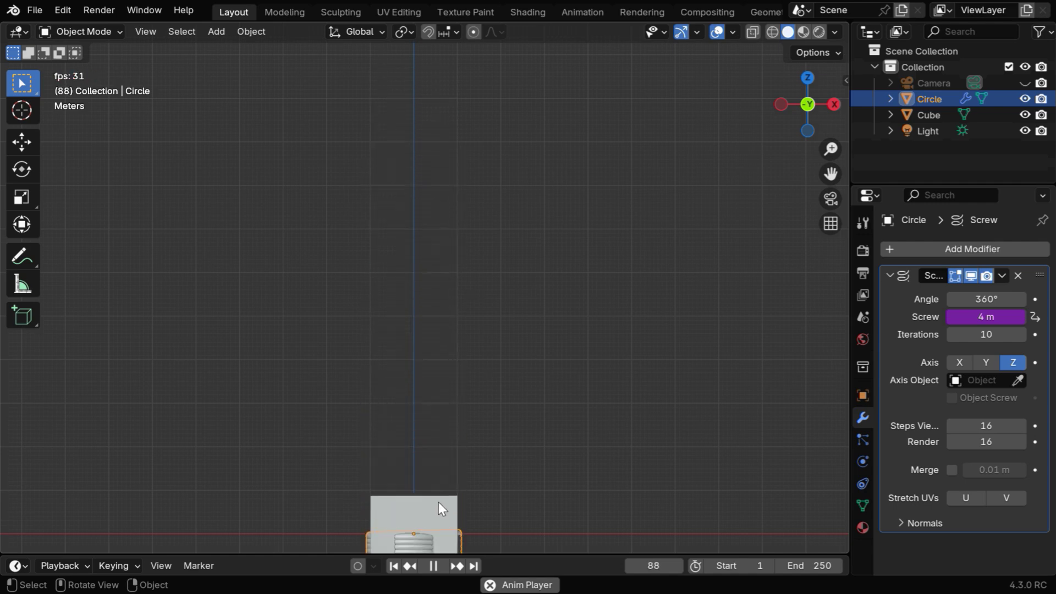
pyautogui.click(432, 566)
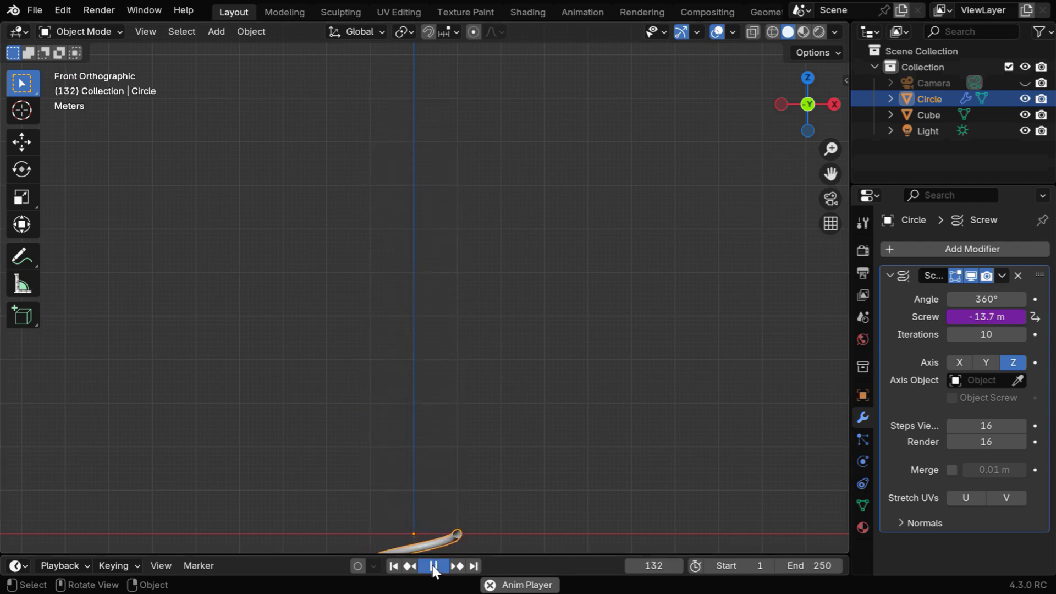
pyautogui.click(394, 567)
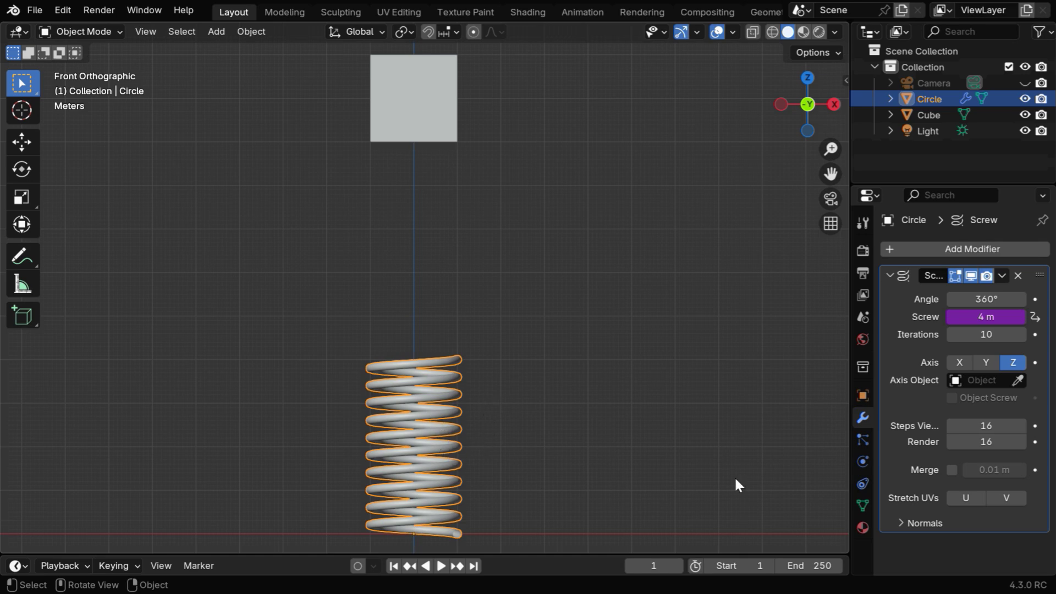
# Give the spring rigid body physics of the Passive type with a Mesh collision shape
pyautogui.click(861, 461)
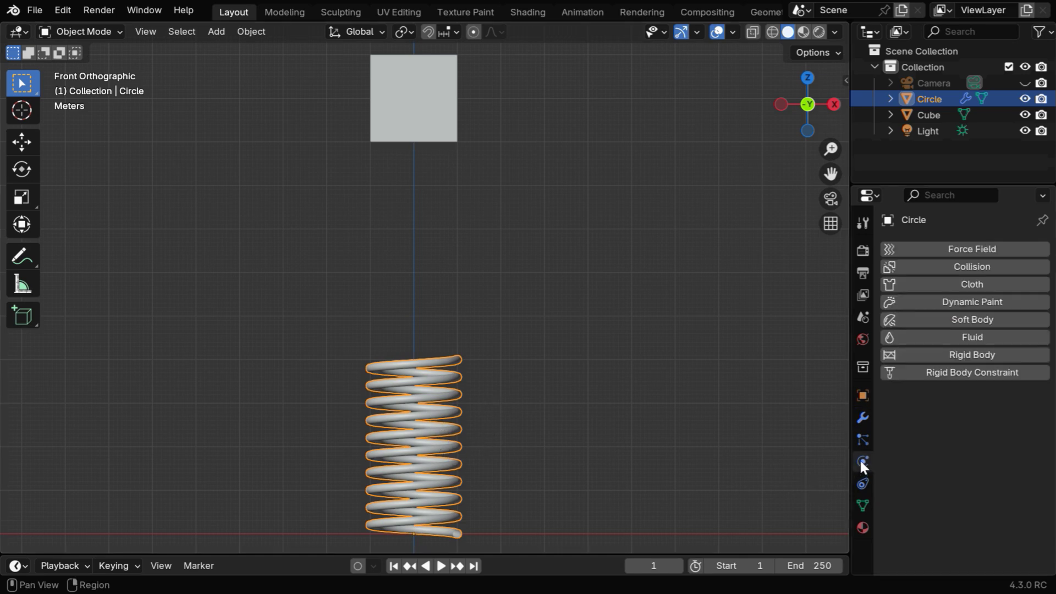
pyautogui.click(968, 354)
pyautogui.click(990, 421)
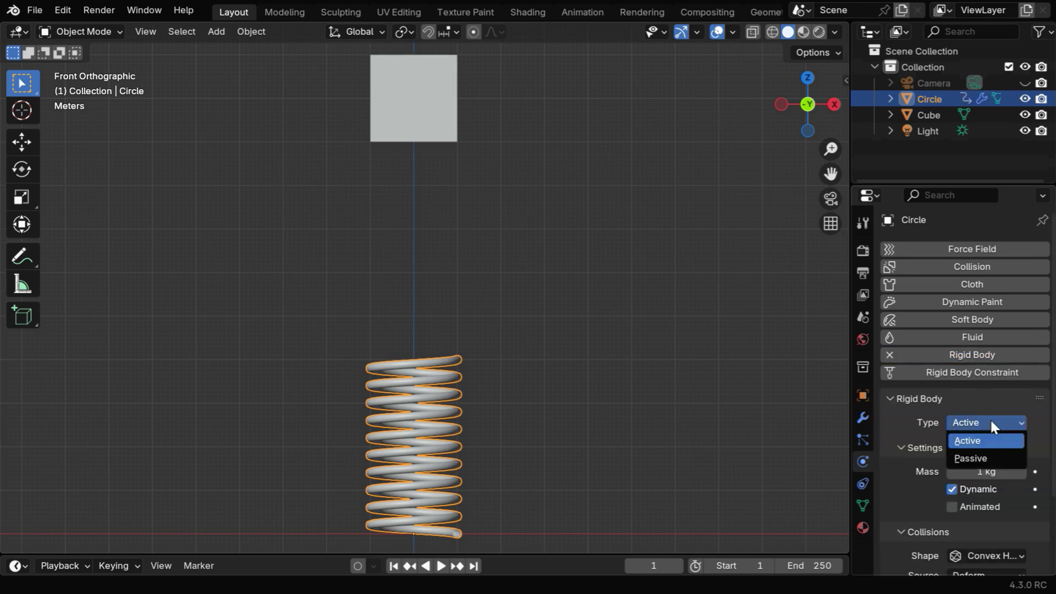
pyautogui.click(985, 459)
pyautogui.scroll(-2, 1021, 445)
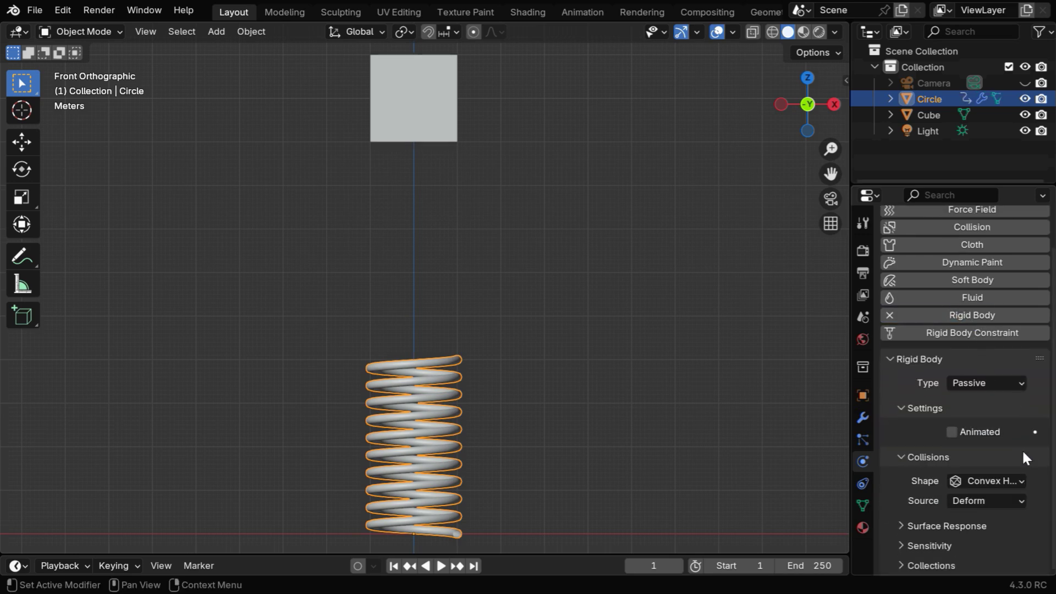
pyautogui.click(975, 480)
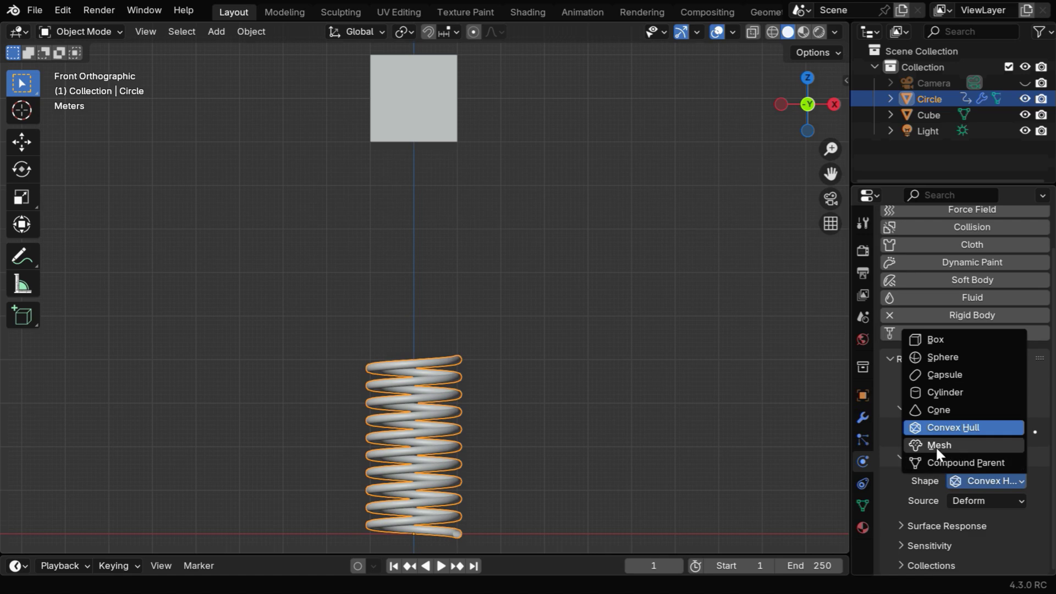
pyautogui.click(950, 444)
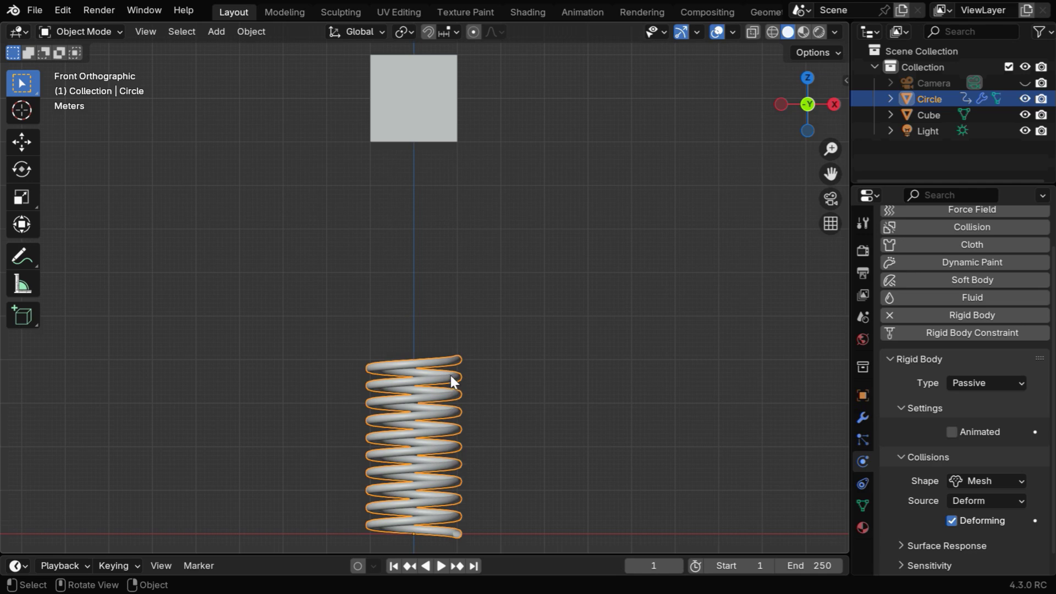
# Connect the cube and the spring with a rigid body constraint
pyautogui.click(427, 110)
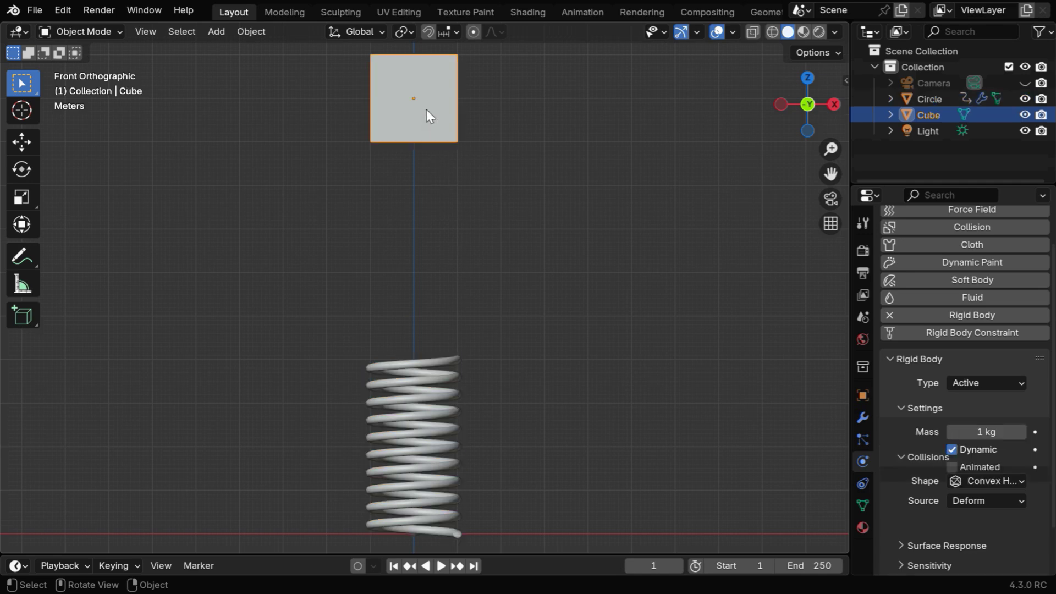
pyautogui.keyDown('shift'); pyautogui.click(445, 422); pyautogui.keyUp('shift')
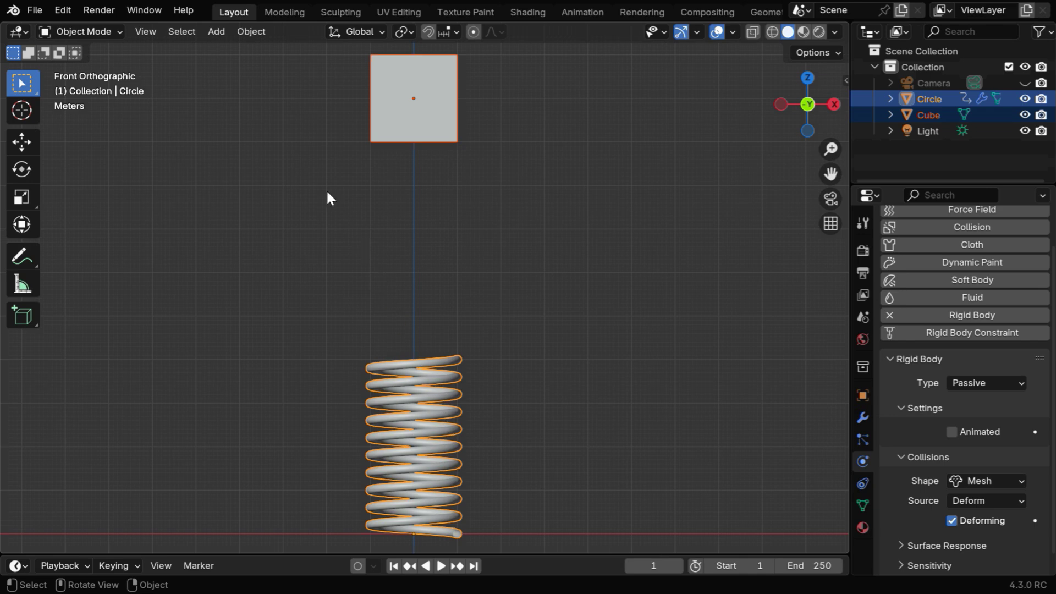
pyautogui.click(252, 32)
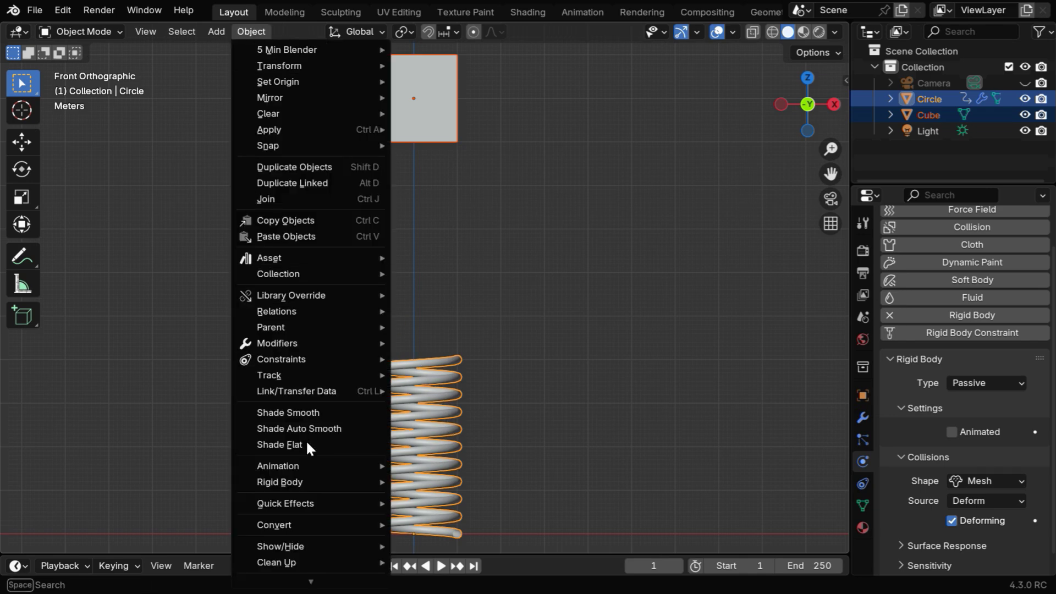
pyautogui.moveTo(367, 483)
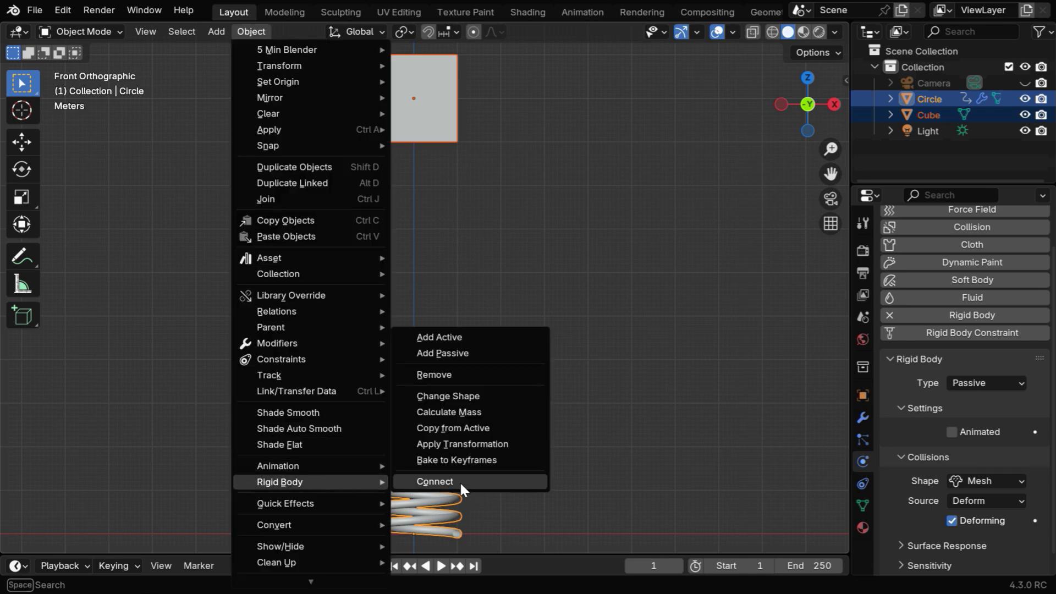
pyautogui.click(487, 488)
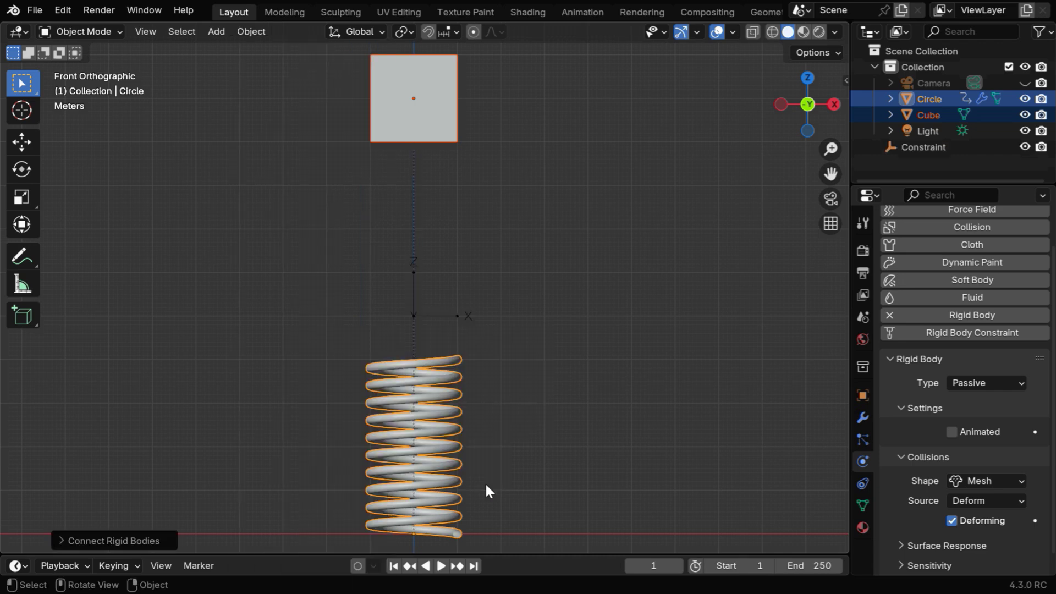
# Change the new constraint empty's type to Generic Spring
pyautogui.click(415, 315)
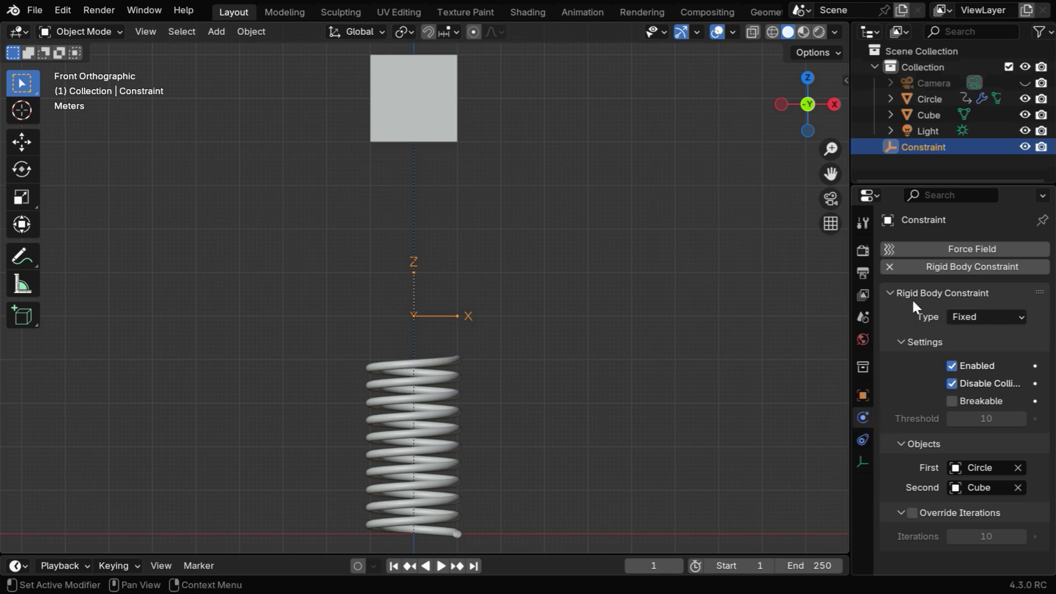
pyautogui.click(1017, 318)
pyautogui.click(991, 440)
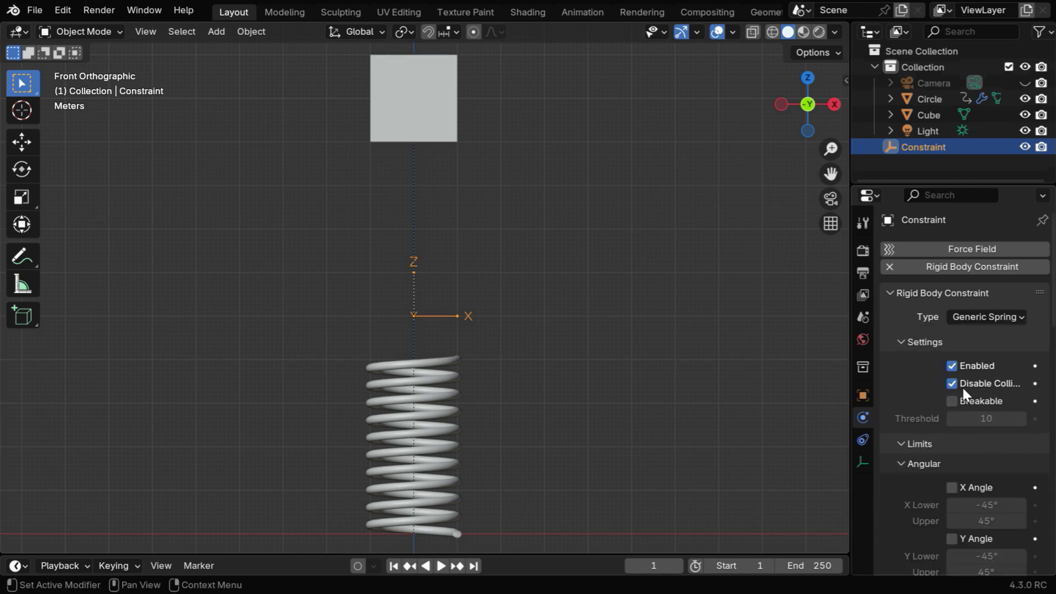
# Collapse the unneeded constraint settings and enable the linear spring on the Z axis
pyautogui.click(894, 341)
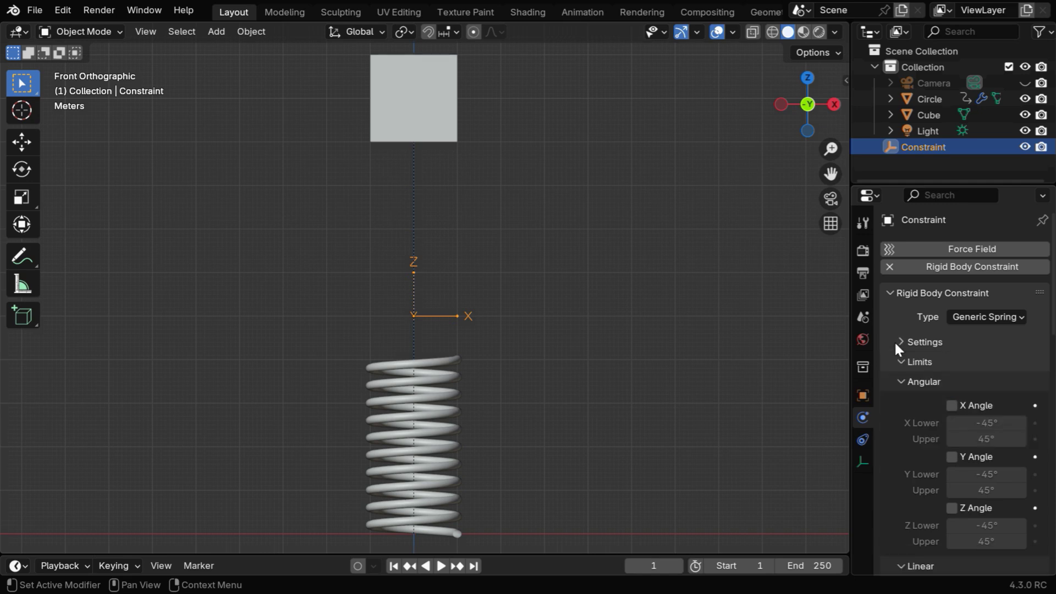
pyautogui.click(901, 382)
pyautogui.click(902, 400)
pyautogui.click(899, 421)
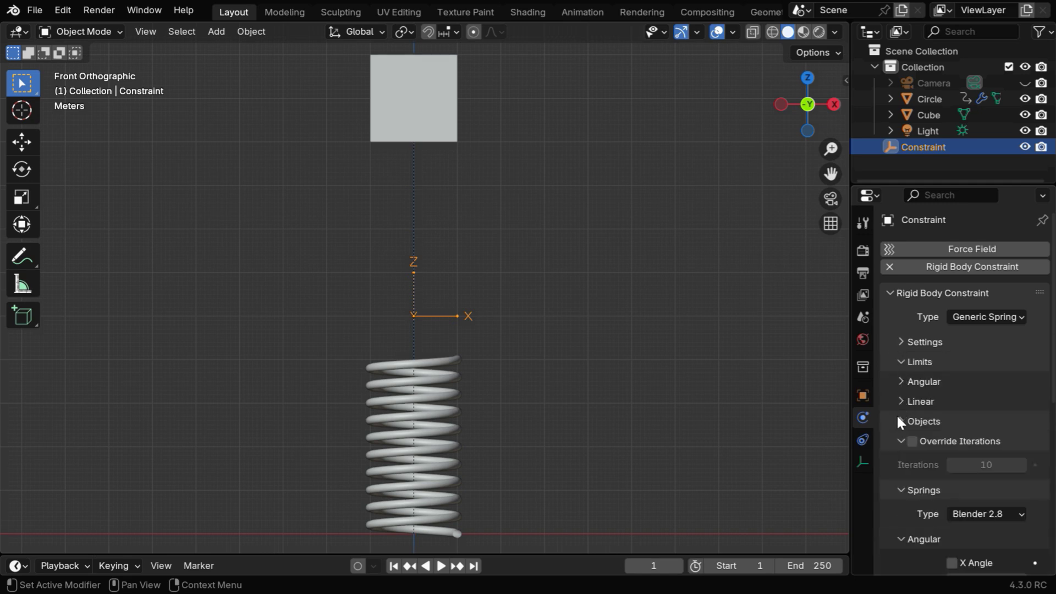
pyautogui.click(899, 441)
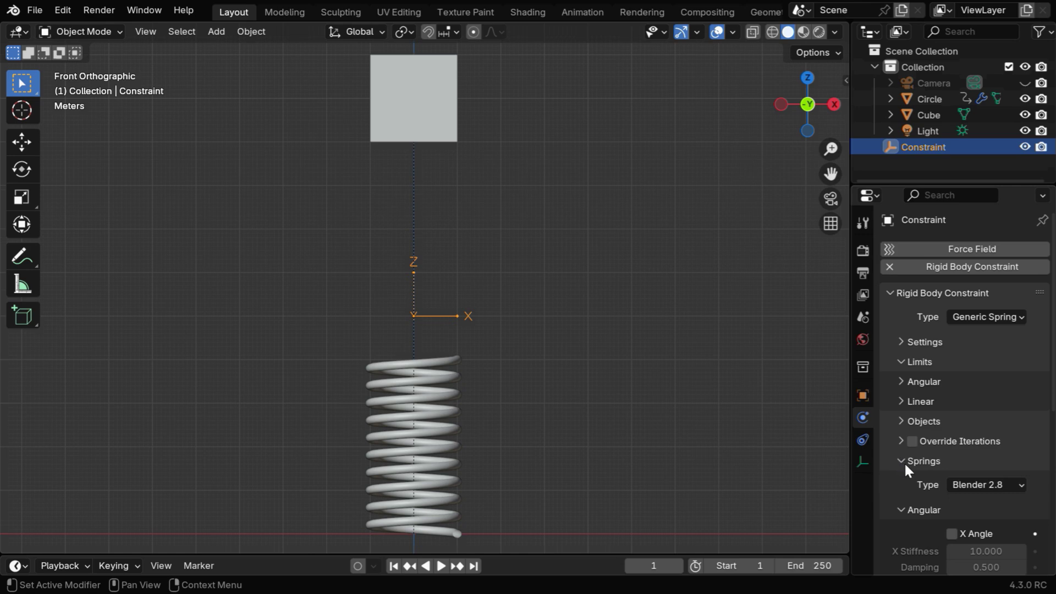
pyautogui.scroll(-5, 958, 476)
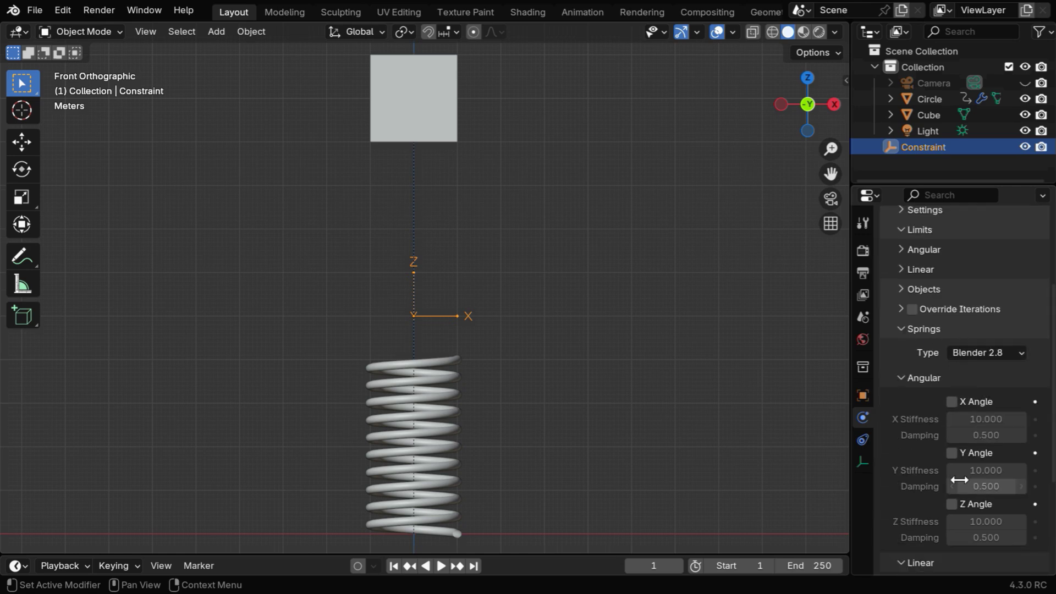
pyautogui.click(901, 384)
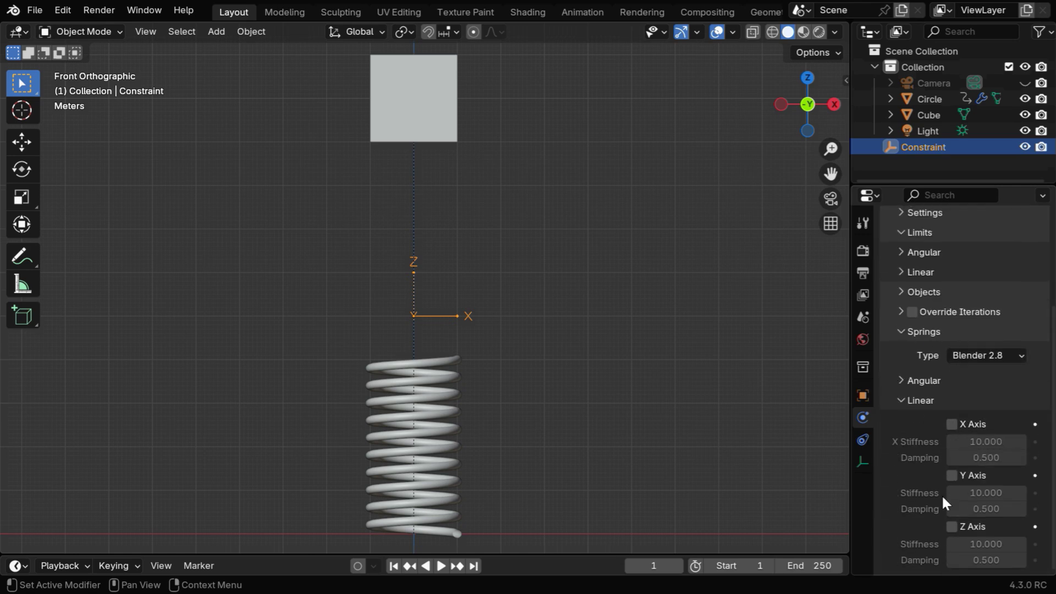
pyautogui.click(952, 527)
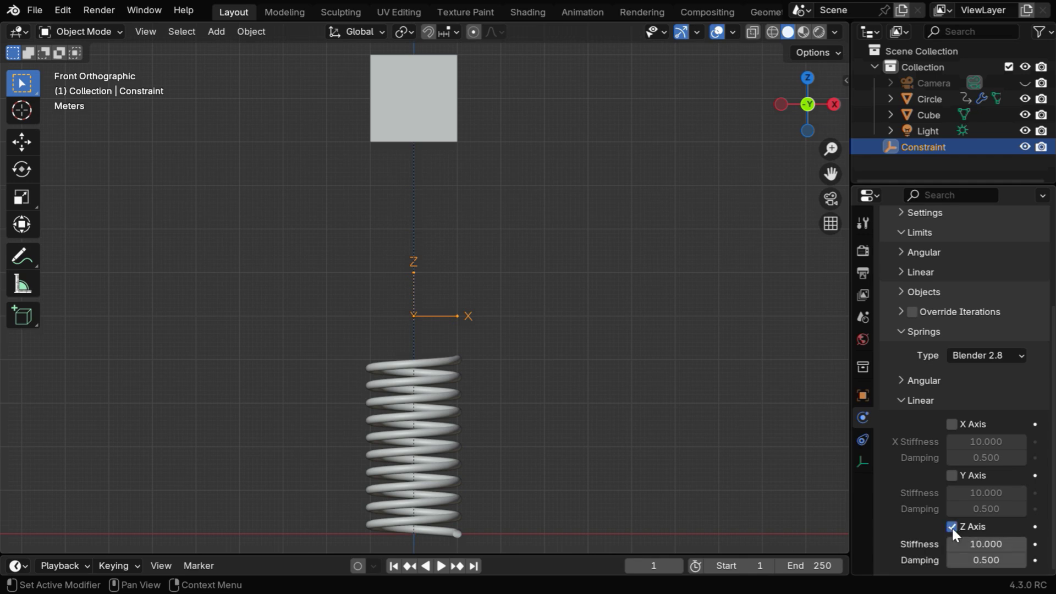
# Play the simulation to check the cube's bouncing under the spring constraint, stop it and return to the first frame
pyautogui.click(441, 566)
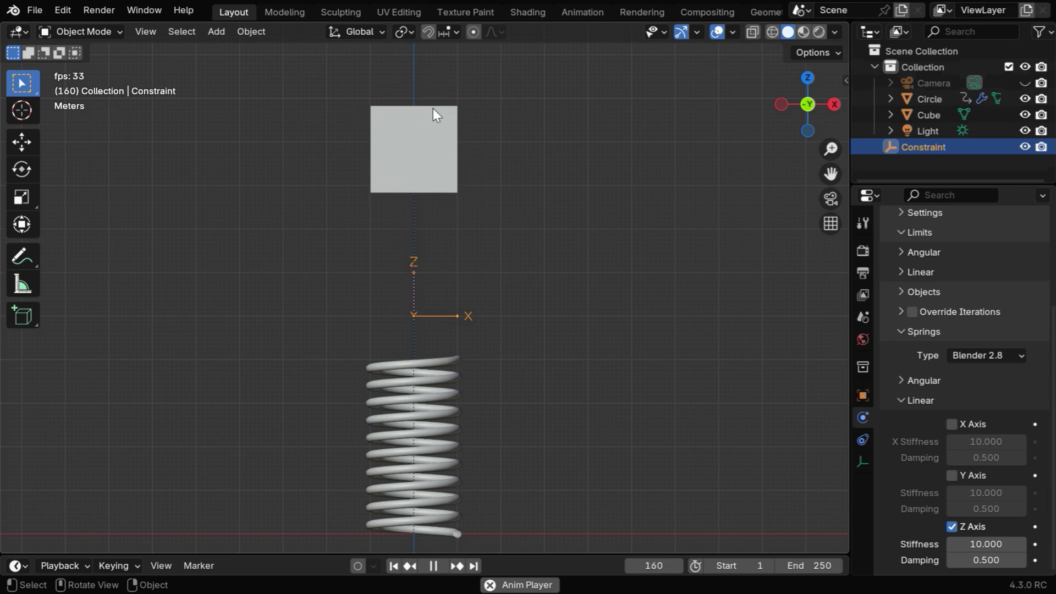
pyautogui.click(439, 565)
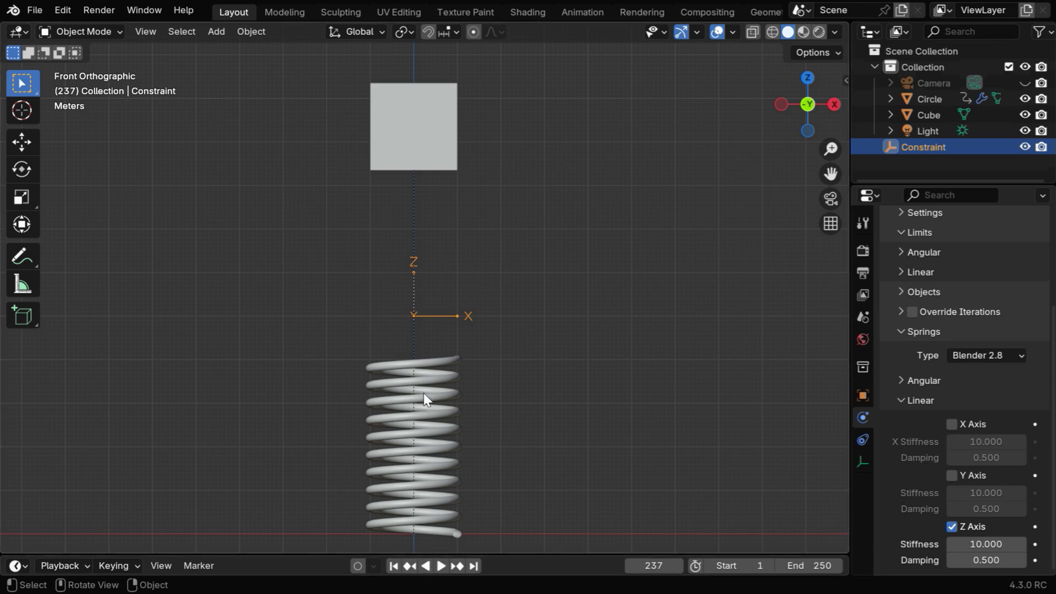
pyautogui.click(393, 565)
# Set the cube's Z location to 5.1 m so it rests on top of the spring
pyautogui.click(434, 124)
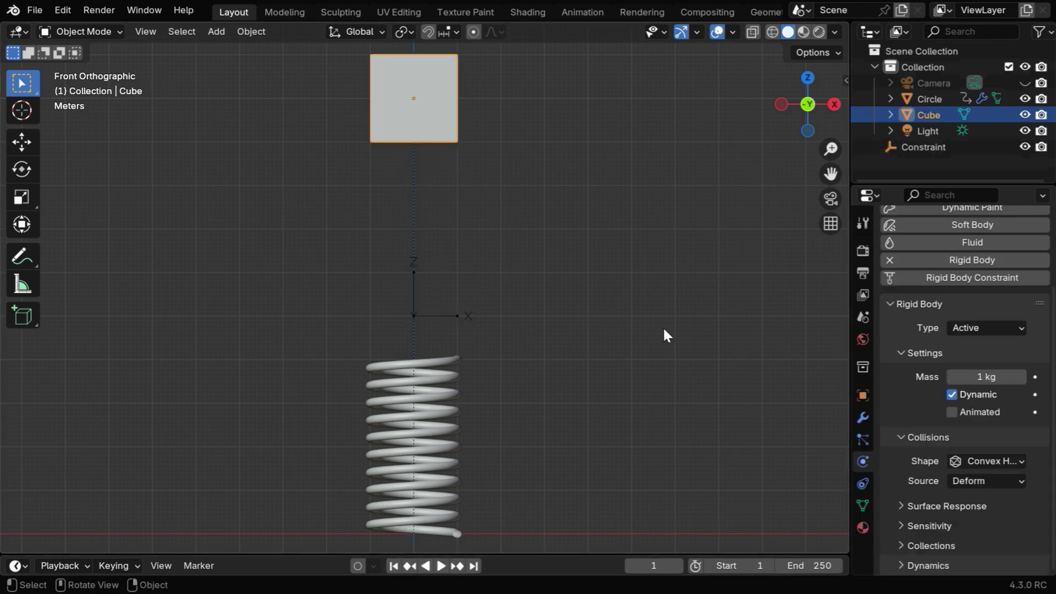
pyautogui.click(863, 396)
pyautogui.scroll(4, 935, 401)
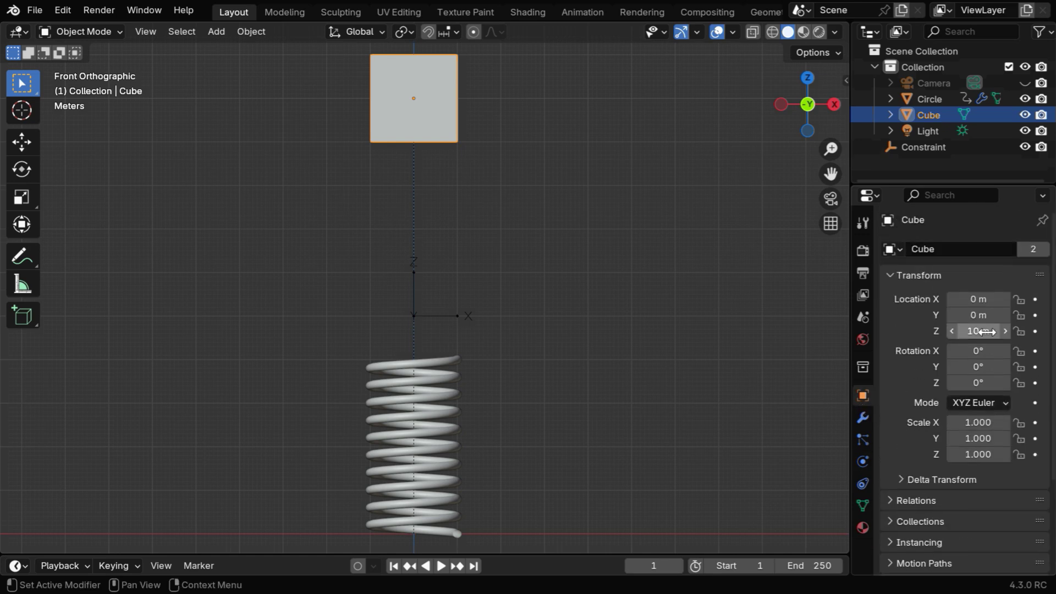
pyautogui.moveTo(987, 330); pyautogui.dragTo(856, 331)
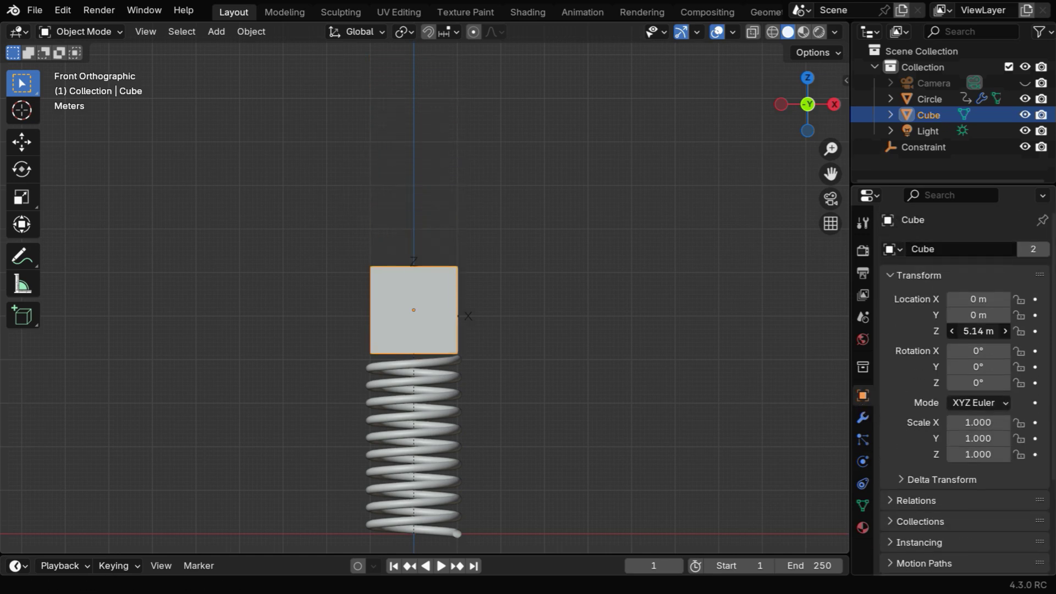
pyautogui.click(985, 330)
pyautogui.write('5')
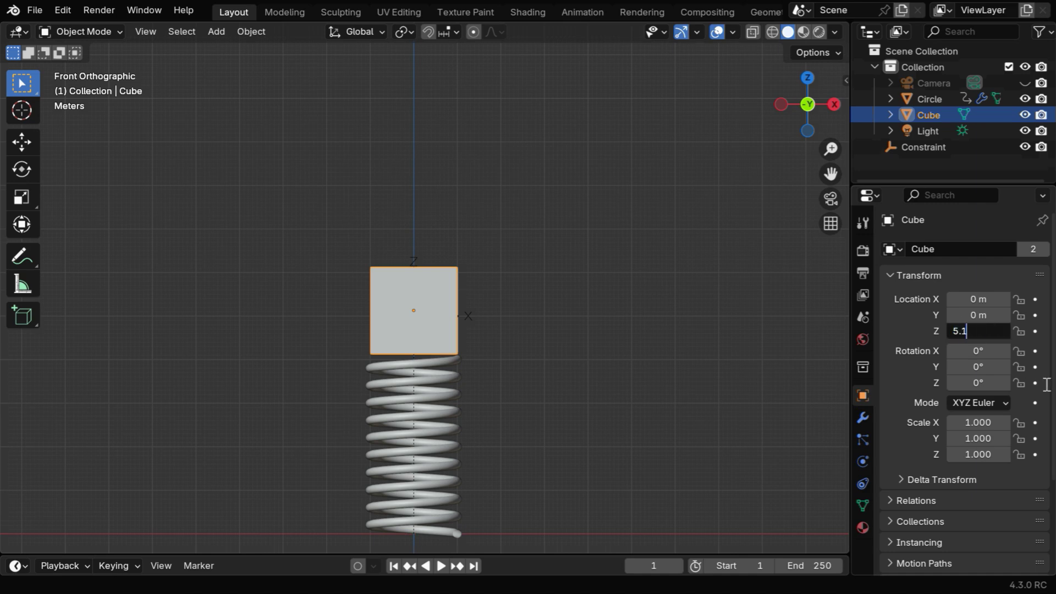
pyautogui.press('Return')
# Keyframe the cube's rigid body Animated option as off at frame 2 and on at frame 3
pyautogui.click(863, 462)
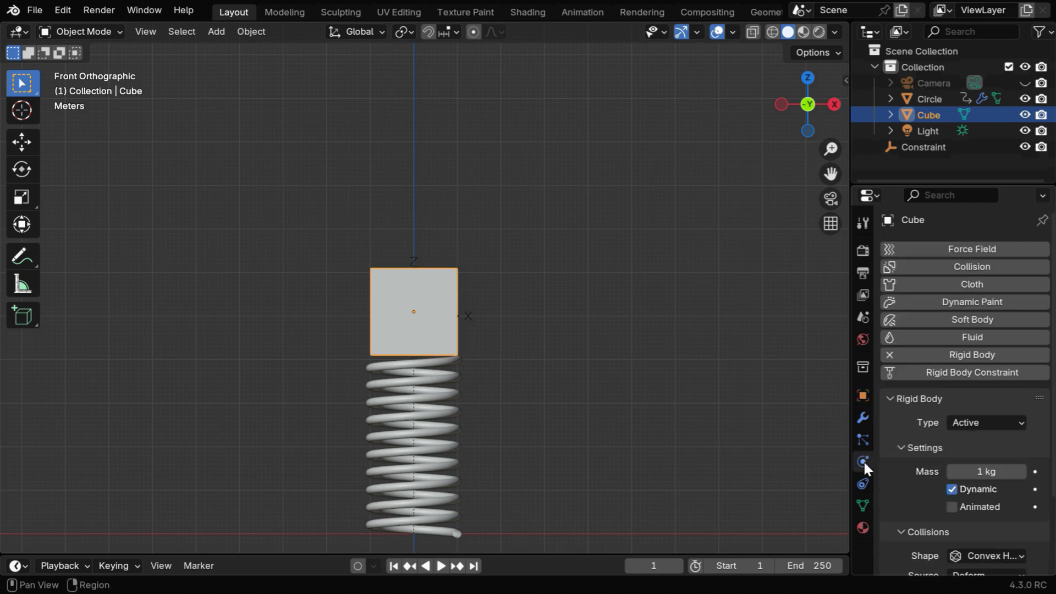
pyautogui.click(679, 566)
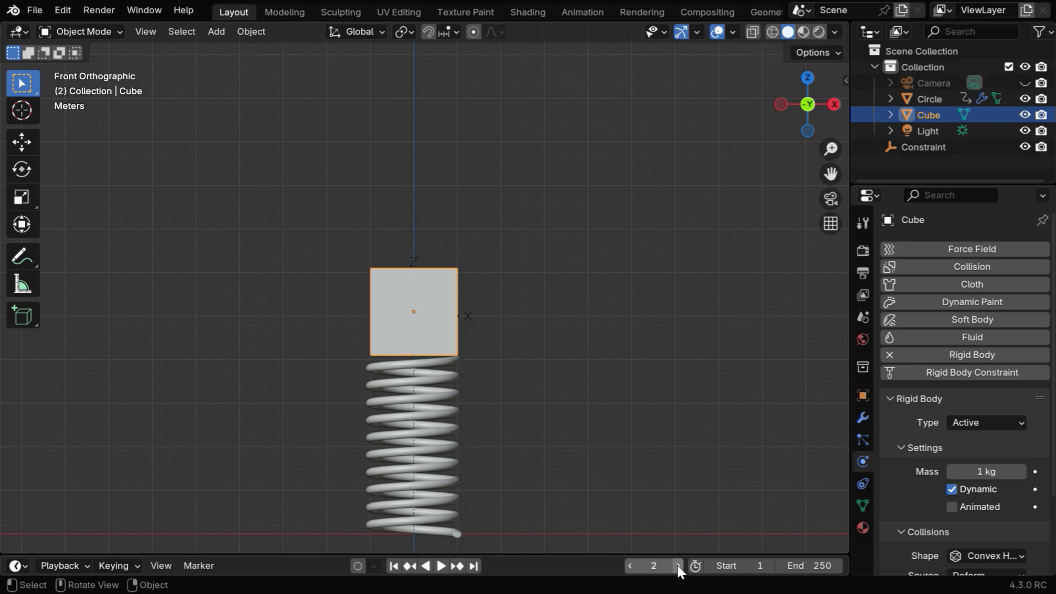
pyautogui.click(1035, 507)
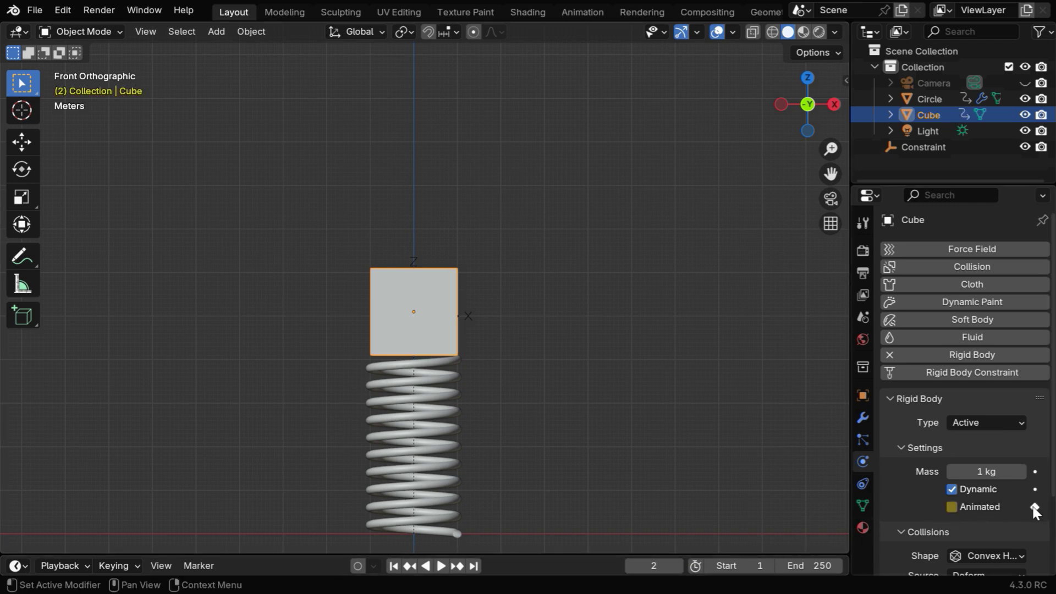
pyautogui.click(676, 565)
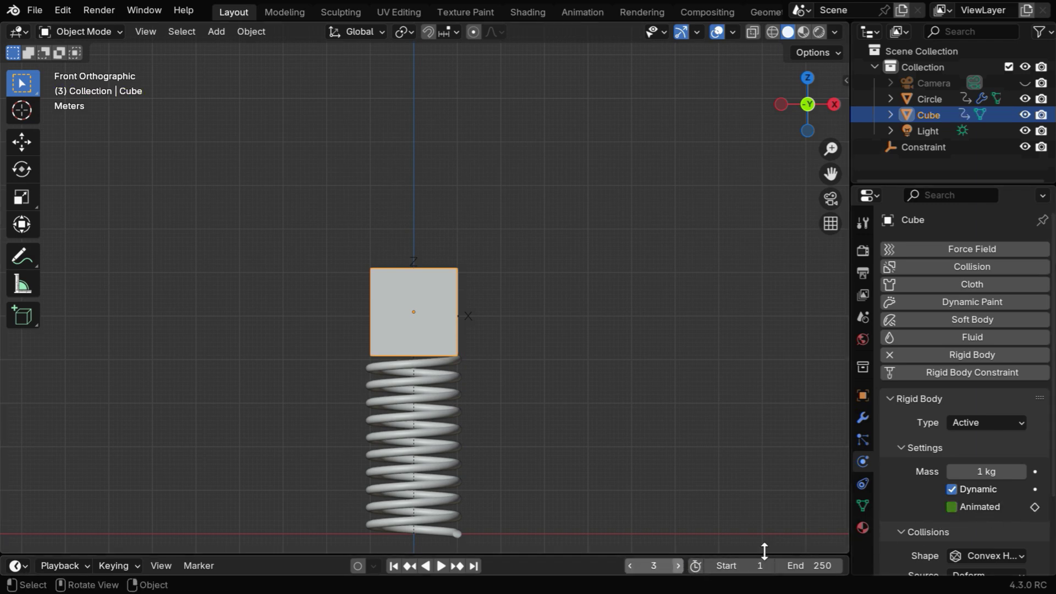
pyautogui.click(952, 507)
pyautogui.click(1036, 506)
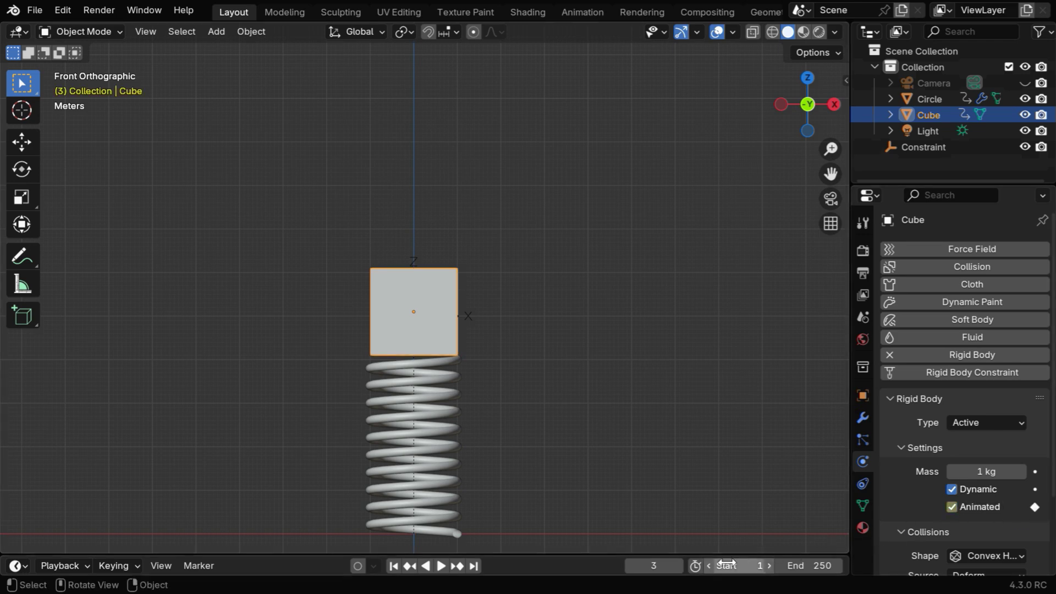
# Keyframe the cube's rigid body Animated option as on at frame 5 and off at frame 6
pyautogui.click(678, 566)
pyautogui.click(678, 566)
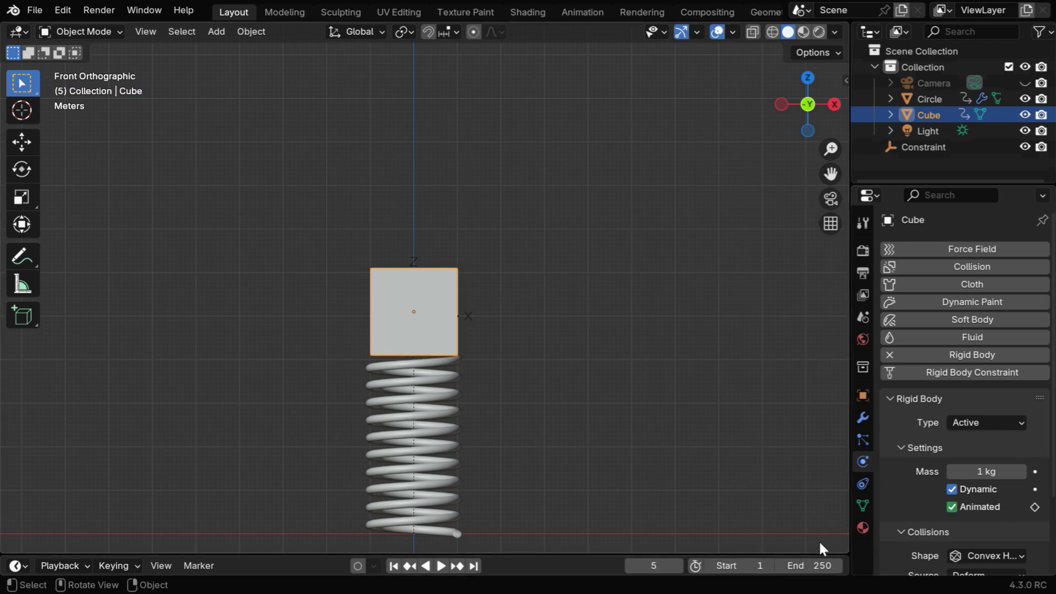
pyautogui.click(1036, 507)
pyautogui.click(678, 566)
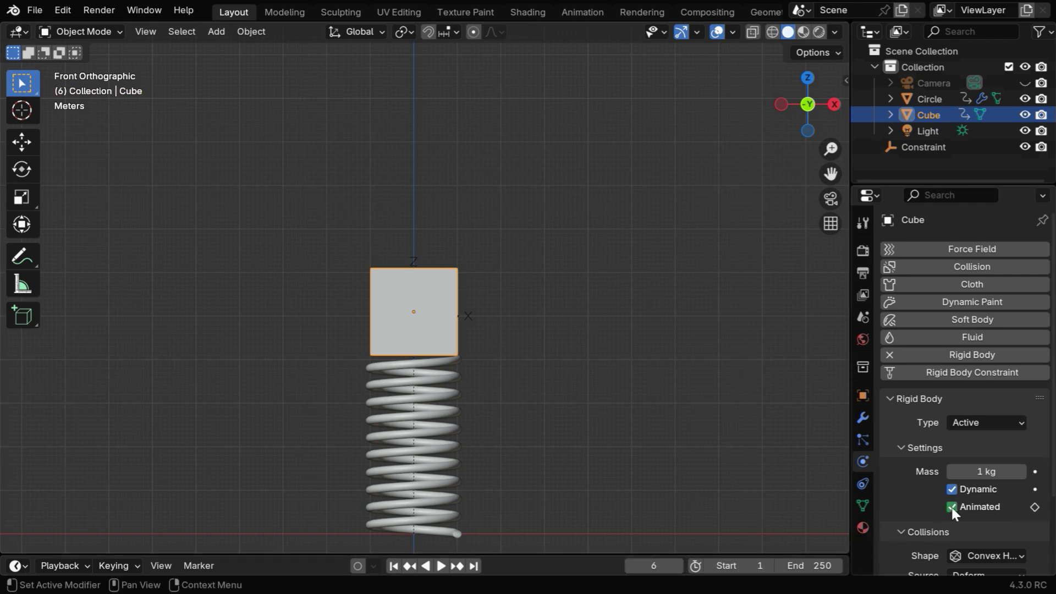
pyautogui.click(1035, 507)
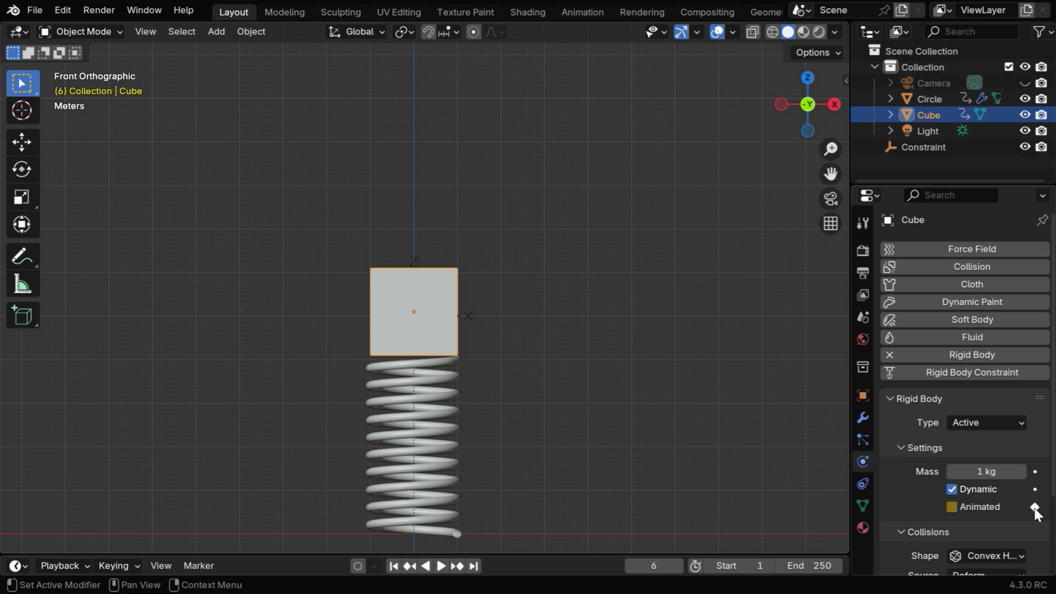
# Keyframe the cube's Z location of 5.1 m at frame 3
pyautogui.click(865, 394)
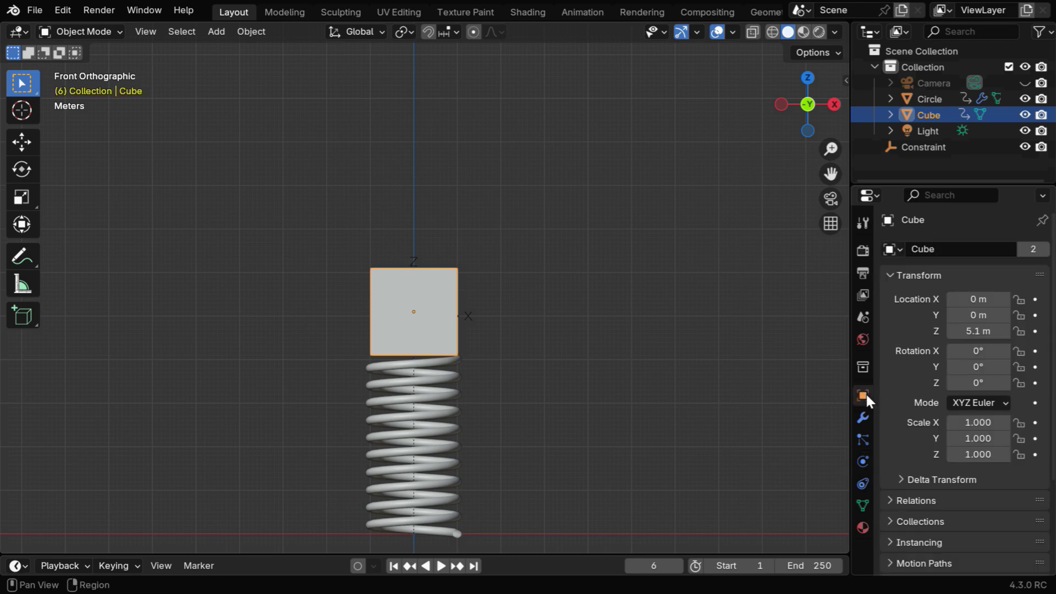
pyautogui.click(630, 566)
pyautogui.click(630, 566)
pyautogui.click(631, 566)
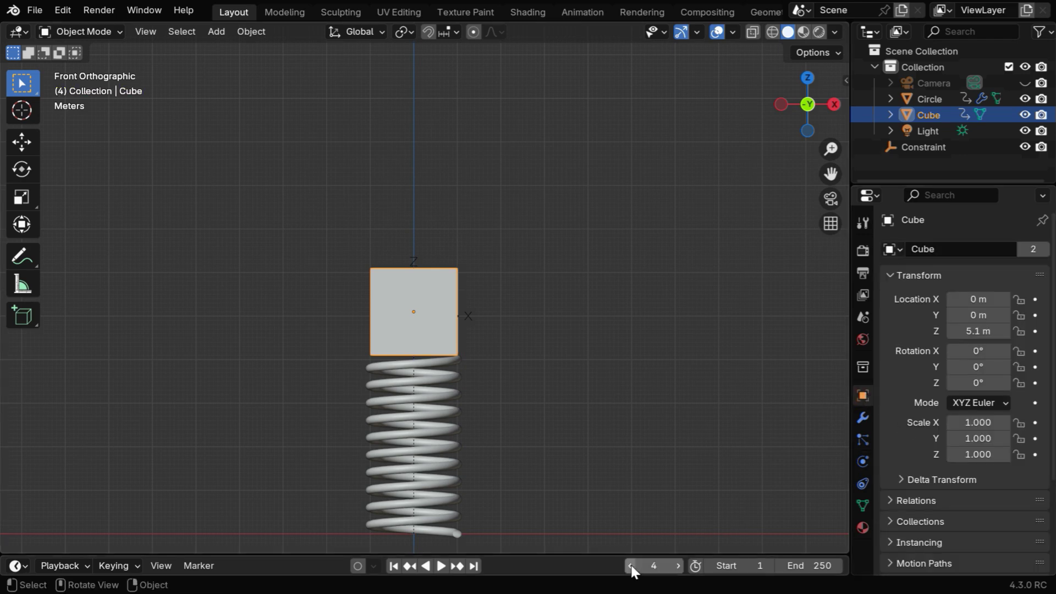
pyautogui.click(1035, 330)
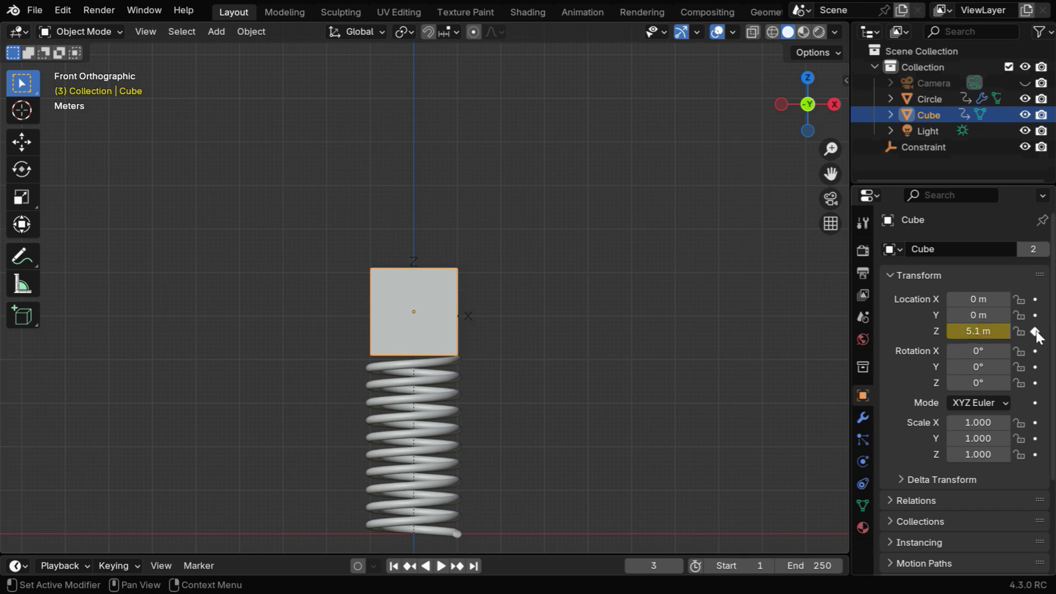
# Set the cube's Z location to 10 m at frame 4 and keyframe it at frames 4 and 5
pyautogui.click(679, 565)
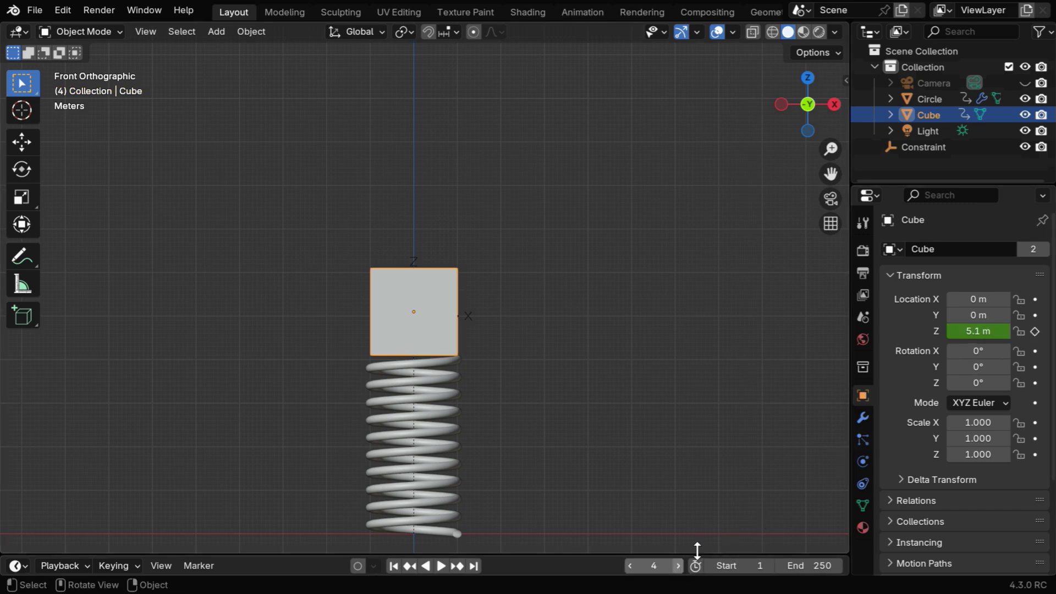
pyautogui.click(983, 332)
pyautogui.write('10')
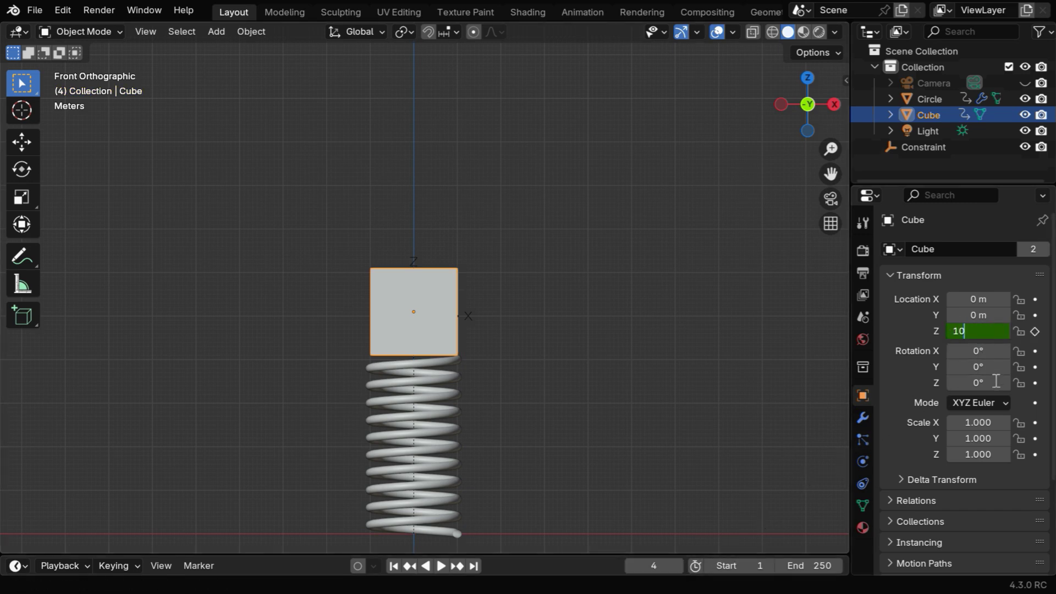
pyautogui.press('Return')
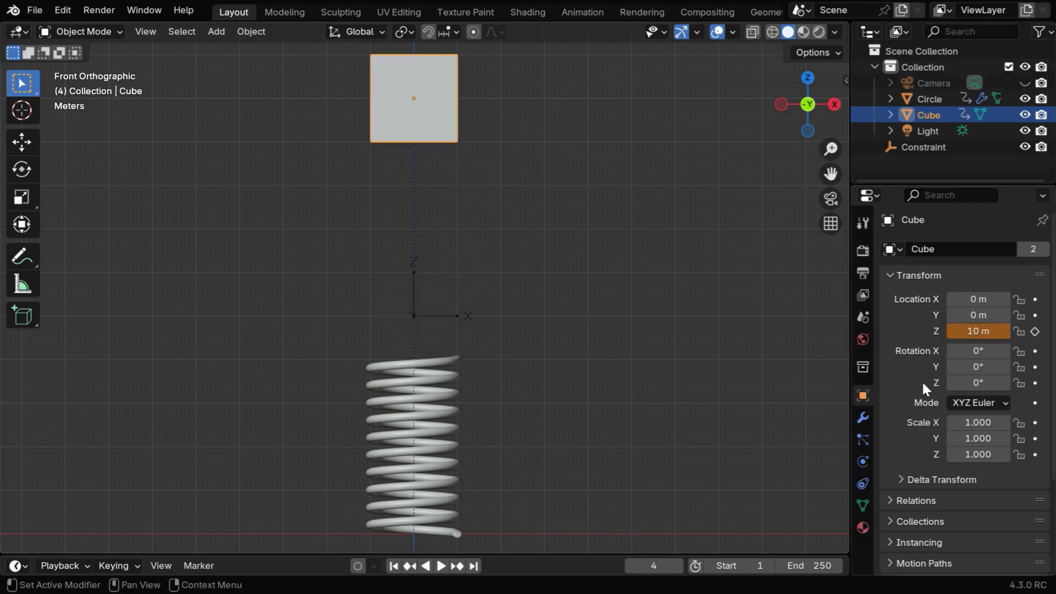
pyautogui.click(1035, 332)
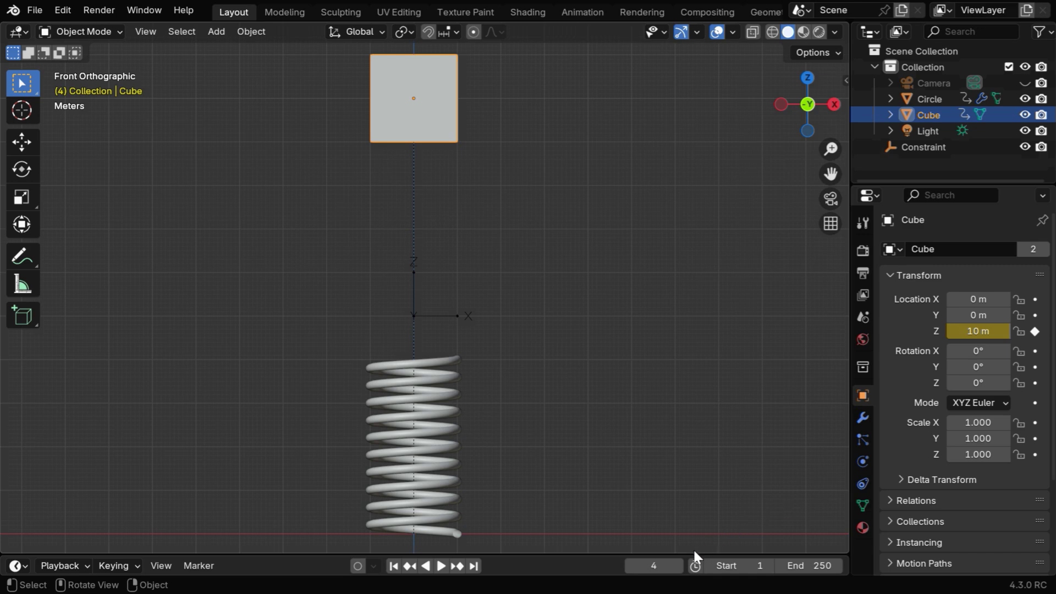
pyautogui.click(679, 566)
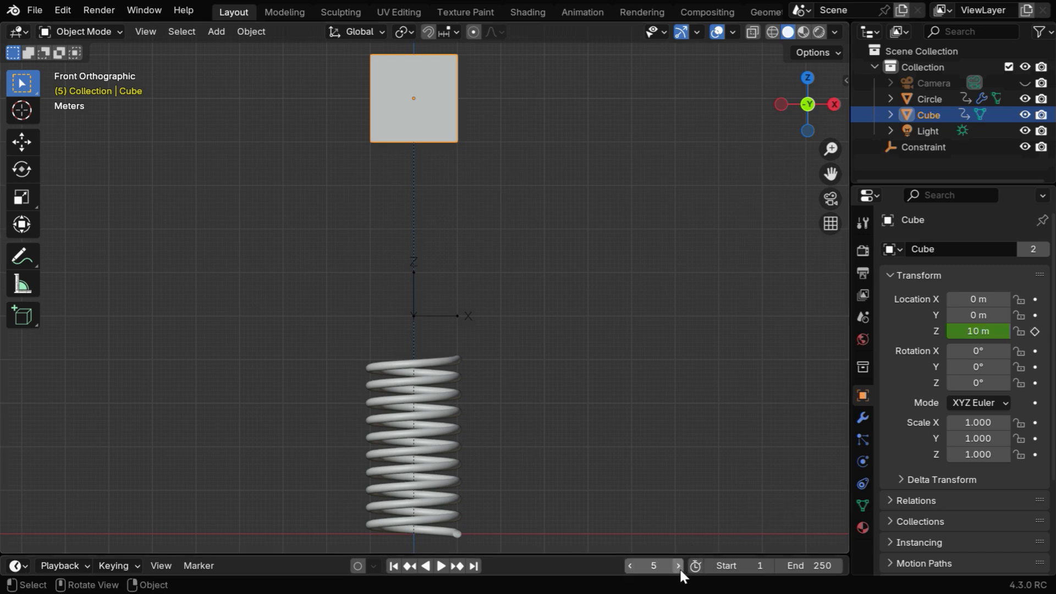
pyautogui.click(1035, 332)
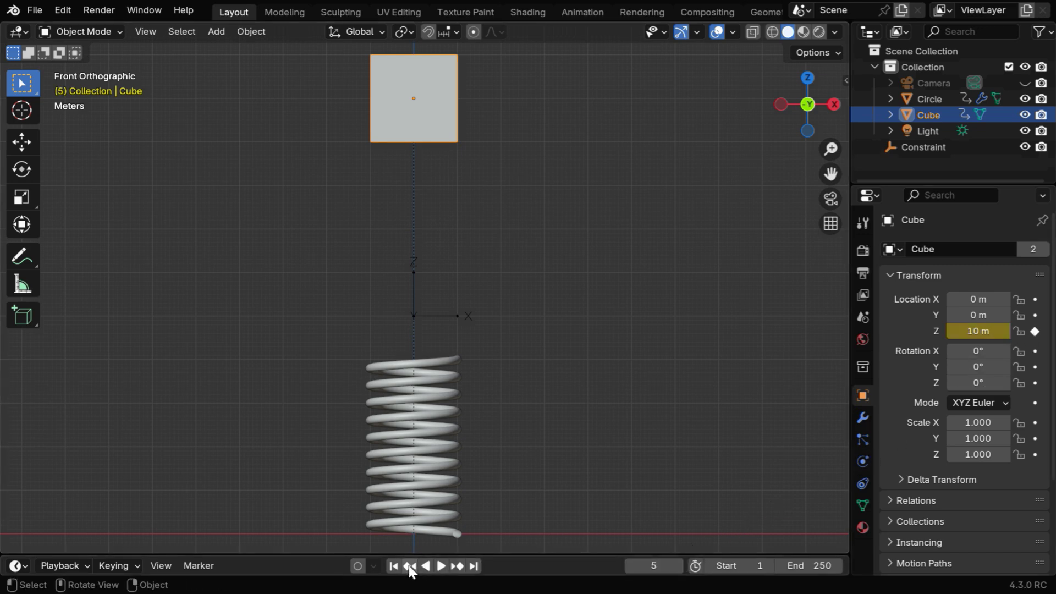
# Play the simulation from the first frame to check the cube's drop onto the spring, stop it and return to frame 1
pyautogui.click(393, 567)
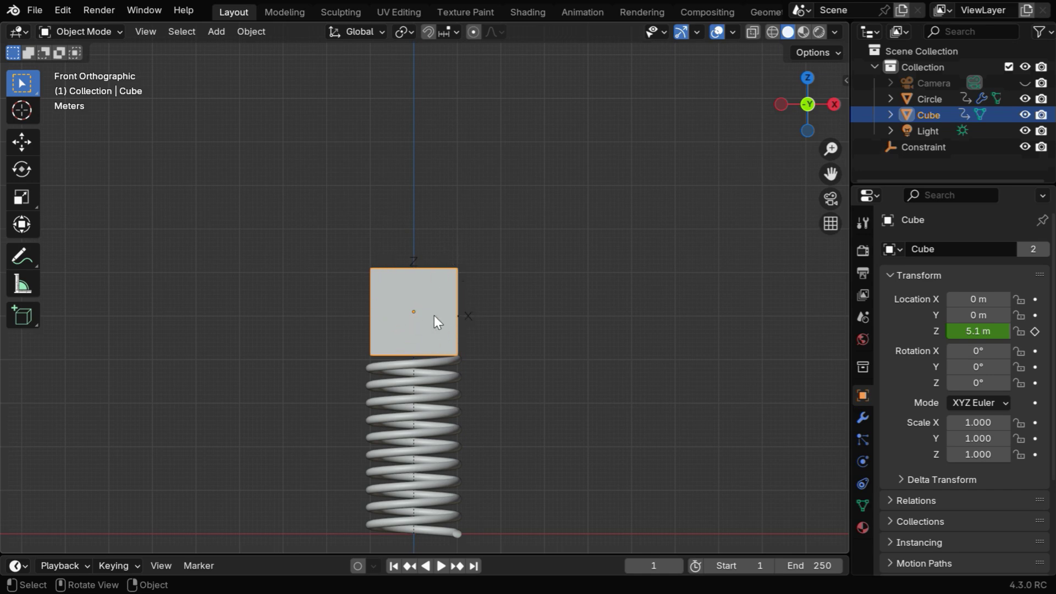
pyautogui.click(441, 567)
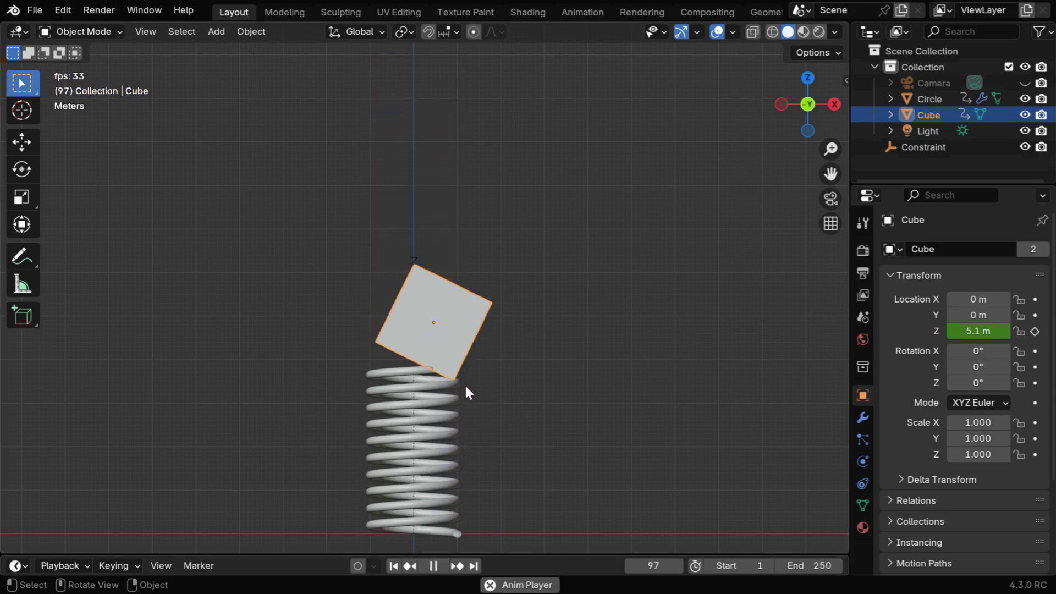
pyautogui.click(434, 566)
pyautogui.click(394, 566)
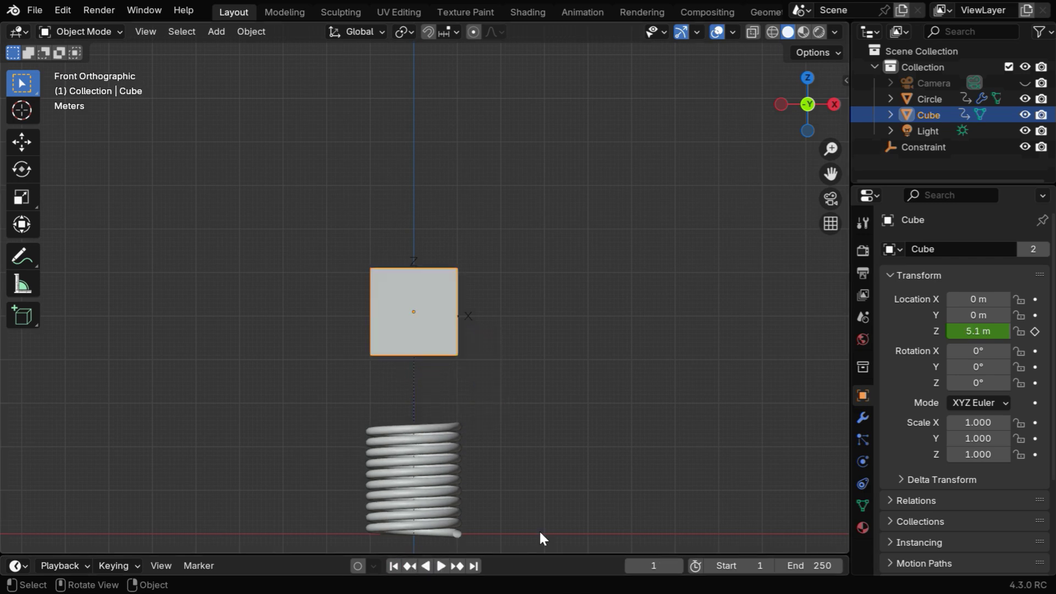
# Set the cube's rigid body mass to 0.5 kg
pyautogui.click(863, 460)
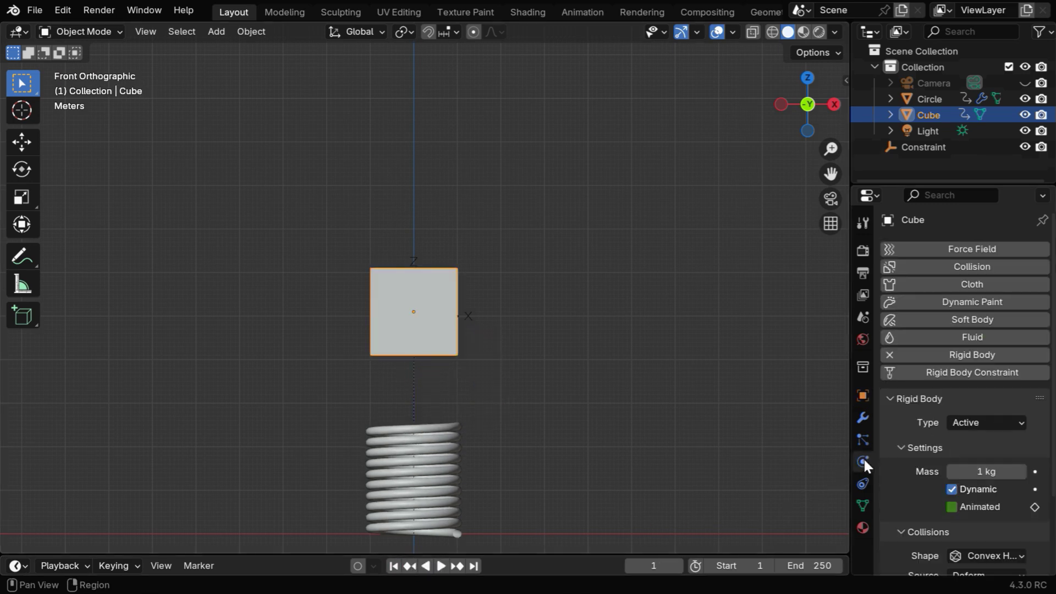
pyautogui.click(990, 472)
pyautogui.write('0')
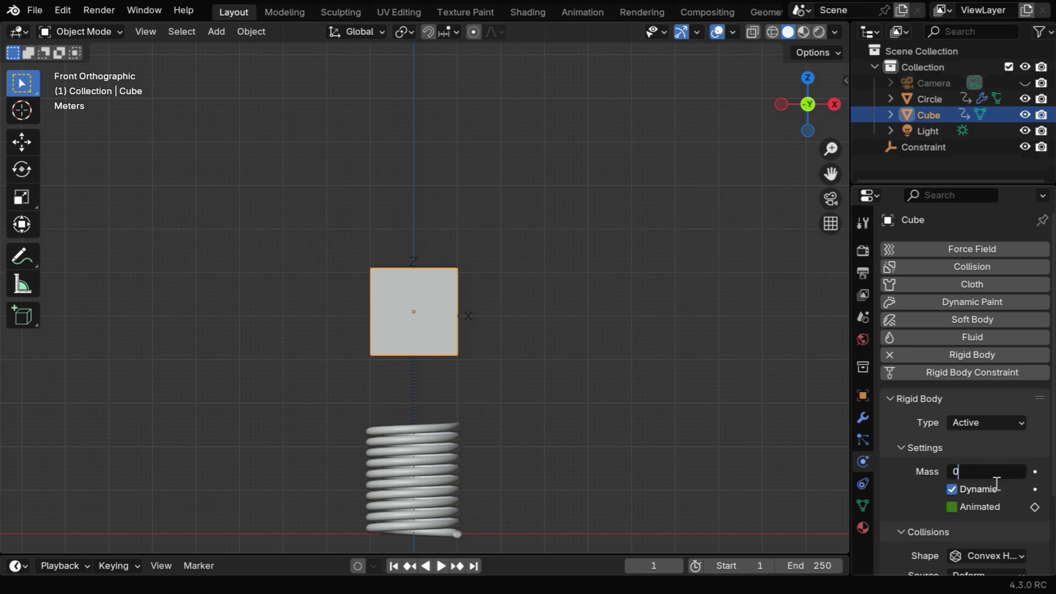
pyautogui.write('.5')
pyautogui.press('Return')
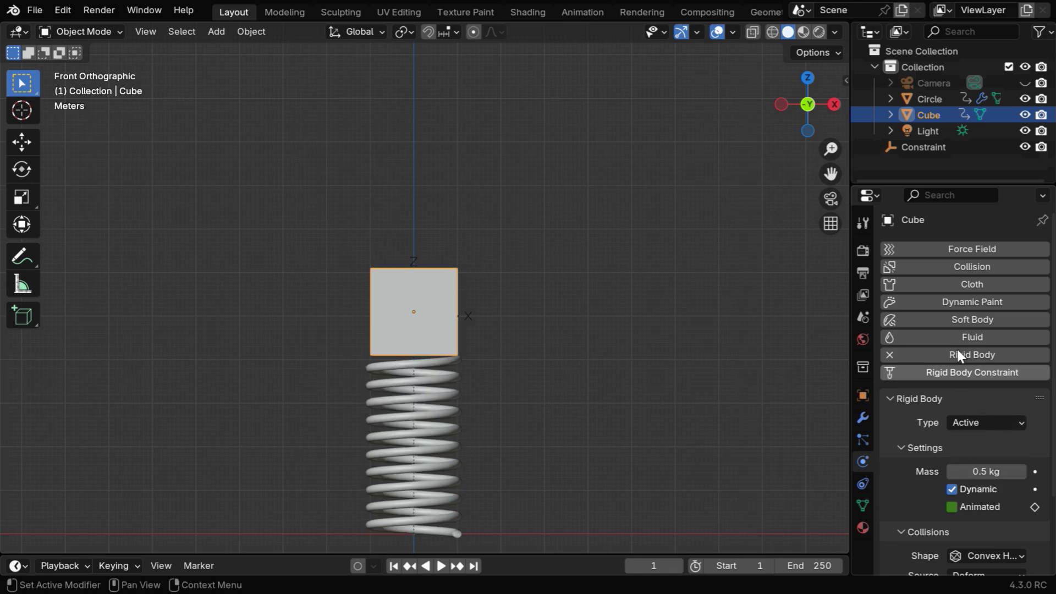
# Set the constraint's linear Z-axis spring stiffness to 12 and its damping to 0.9
pyautogui.click(926, 146)
pyautogui.scroll(-5, 997, 464)
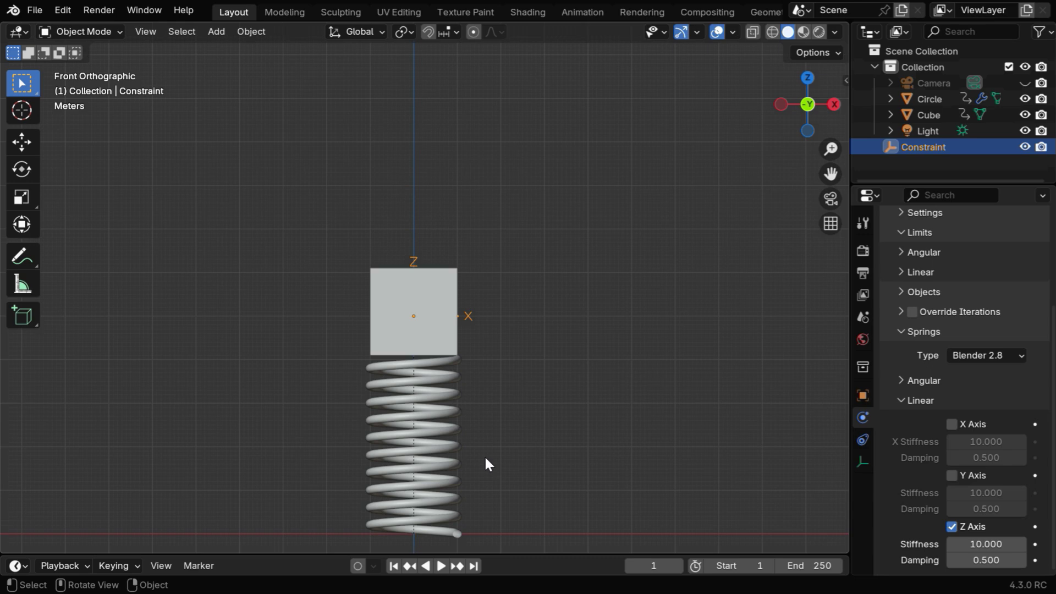
pyautogui.click(990, 545)
pyautogui.write('12')
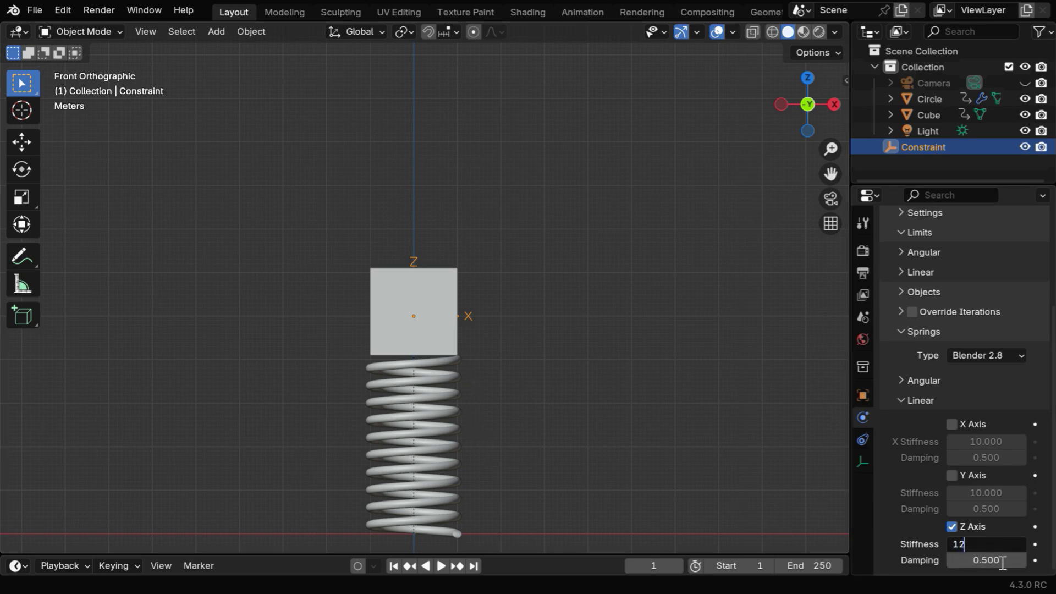
pyautogui.press('Return')
pyautogui.click(995, 560)
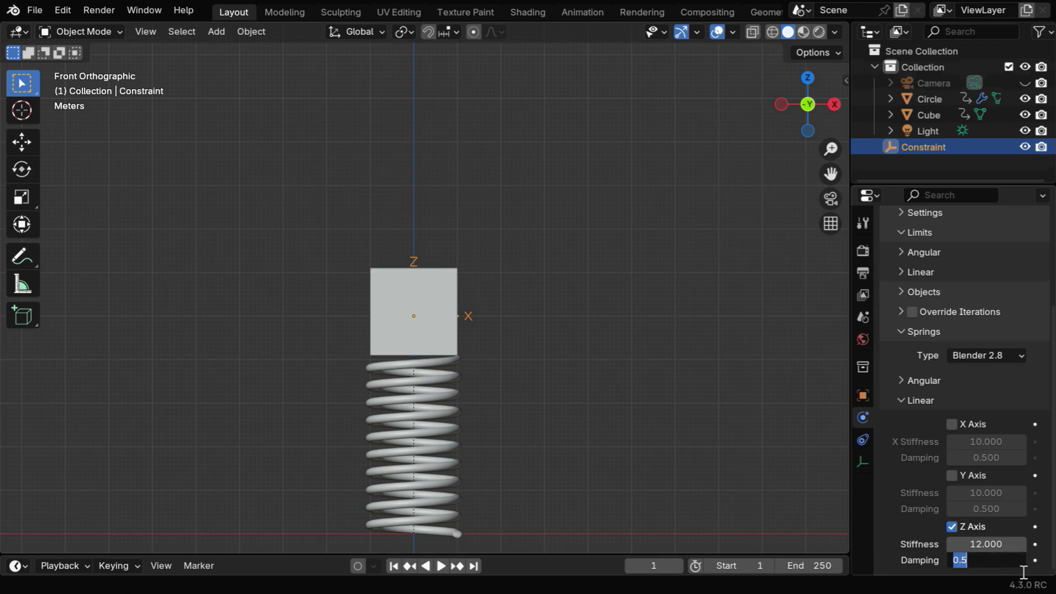
pyautogui.write('0.9')
pyautogui.press('Return')
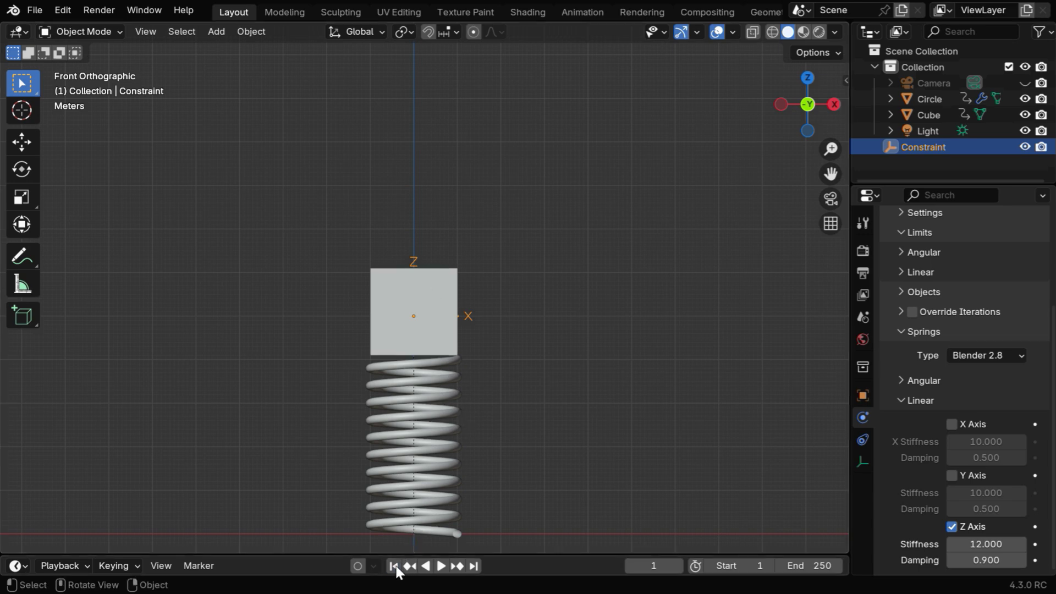
# Play the simulation with the adjusted spring values, viewing the bounce from an angled perspective, and stop it
pyautogui.click(440, 567)
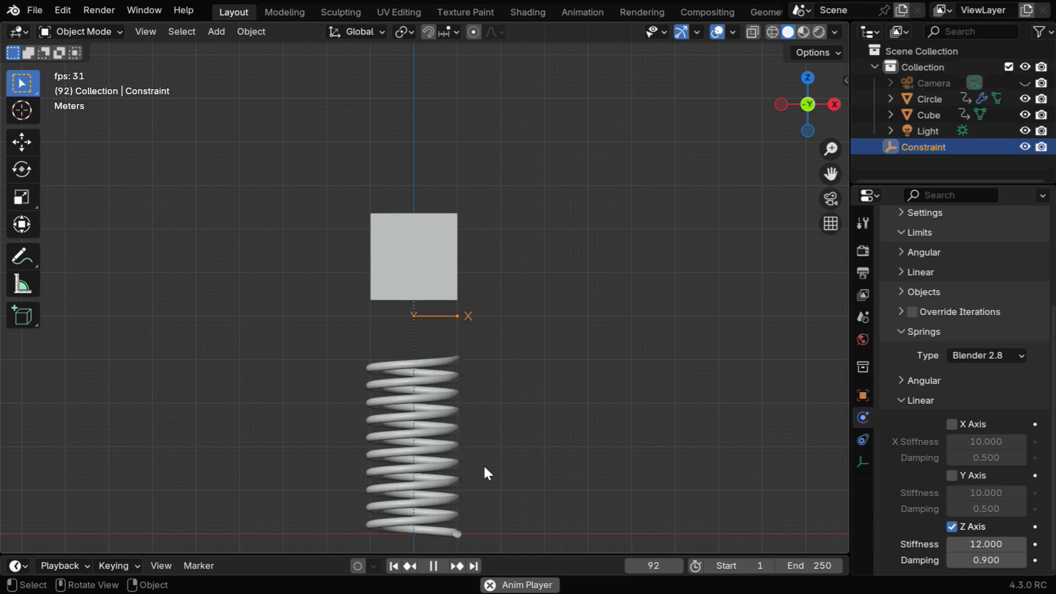
pyautogui.moveTo(484, 452)
pyautogui.mouseDown(button='middle')
pyautogui.moveTo(500, 427)
pyautogui.moveTo(501, 455)
pyautogui.mouseUp(button='middle')
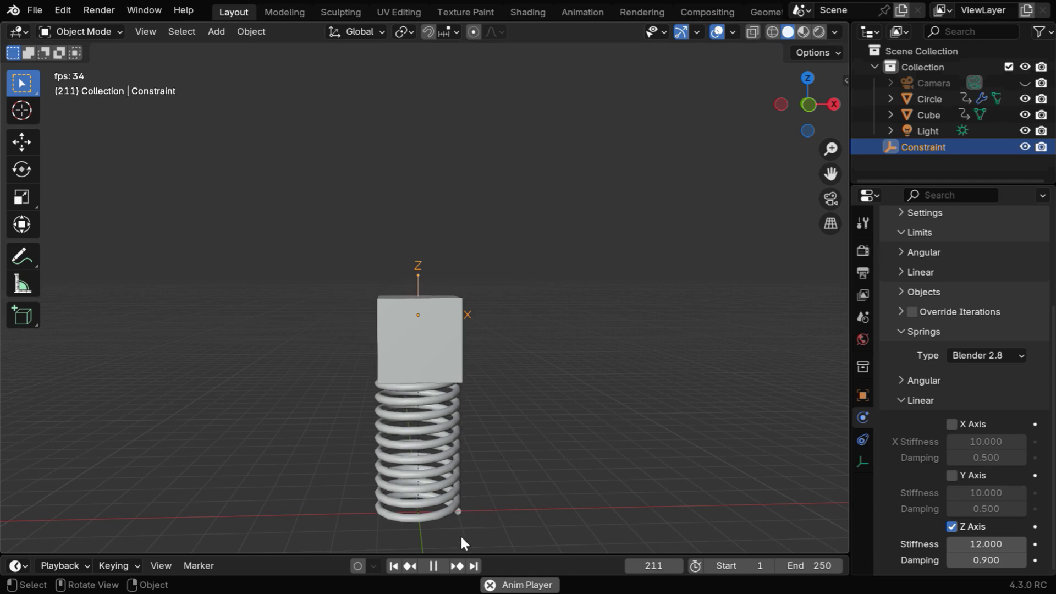
pyautogui.click(434, 566)
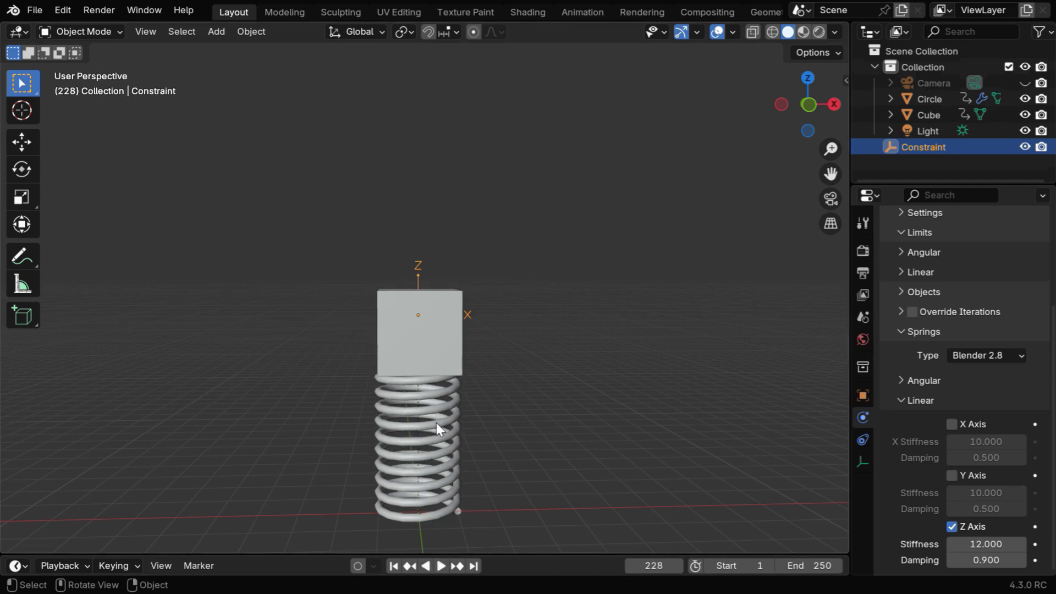
# Set both the viewport and render steps of the coil spring's Screw modifier to 64
pyautogui.click(439, 453)
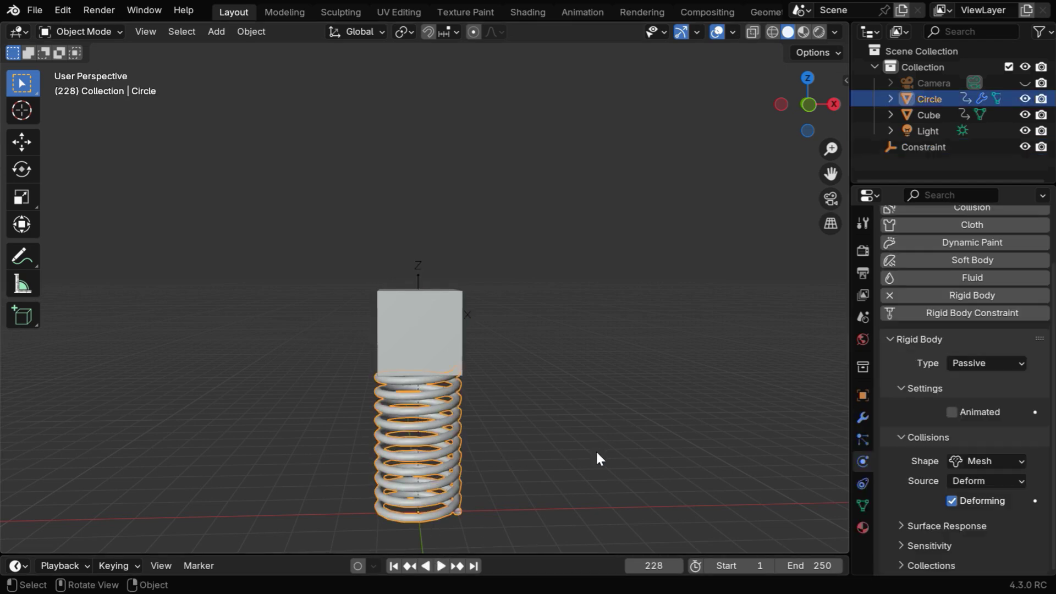
pyautogui.click(862, 418)
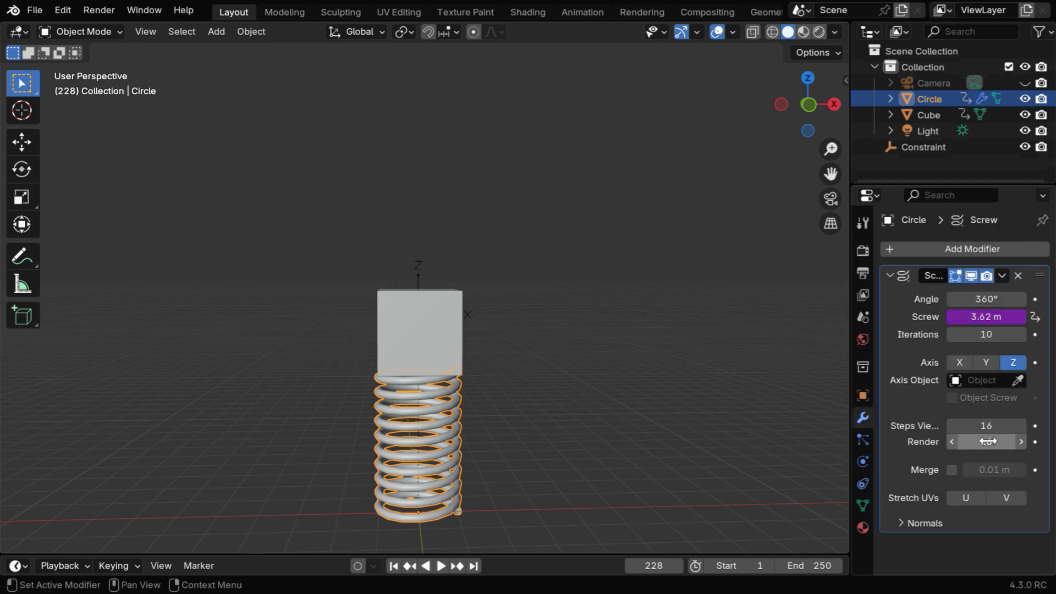
pyautogui.moveTo(994, 443); pyautogui.dragTo(998, 427)
pyautogui.write('6')
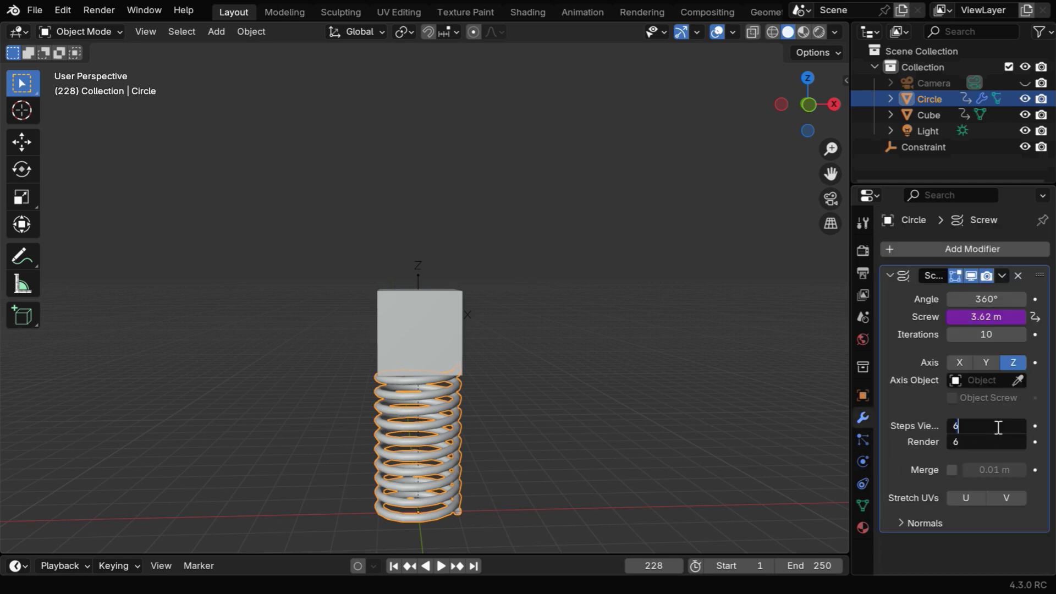
pyautogui.write('4')
pyautogui.press('Return')
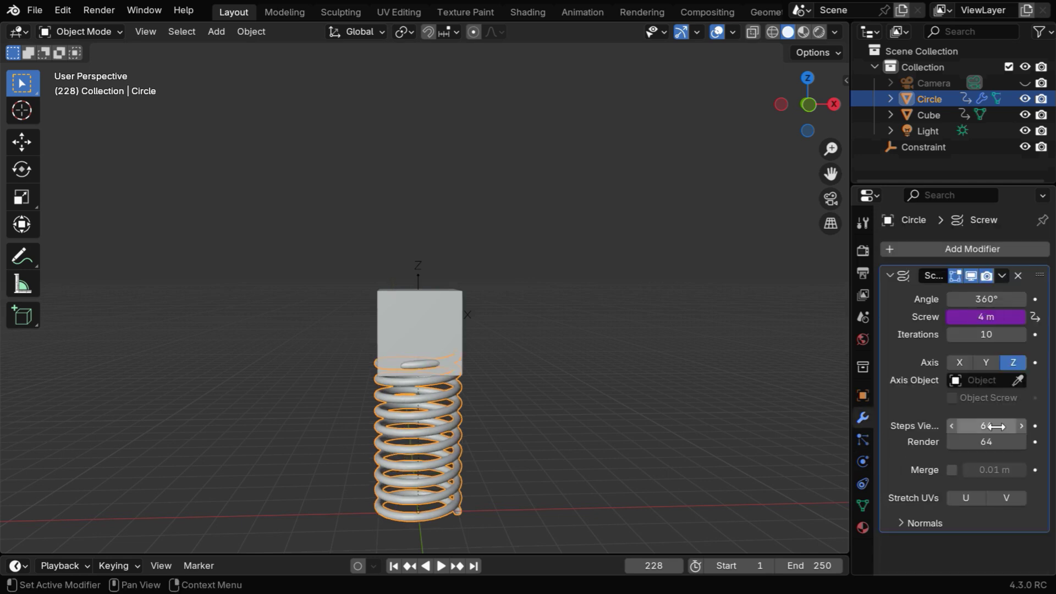
pyautogui.click(520, 477)
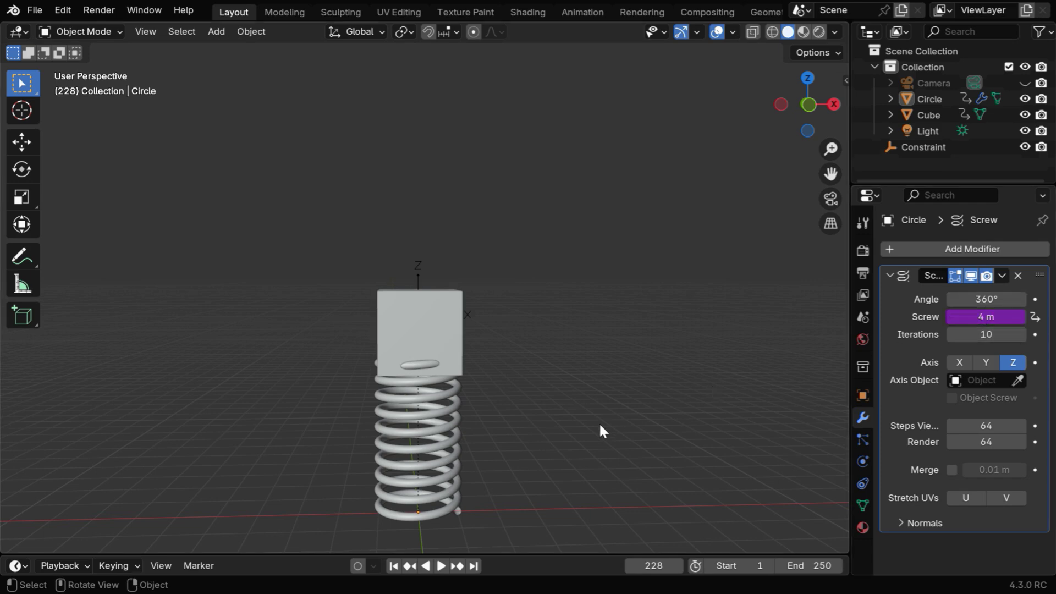
# Play the simulation from the first frame to check the smoother spring under the bouncing cube, and stop it
pyautogui.click(394, 566)
pyautogui.click(442, 566)
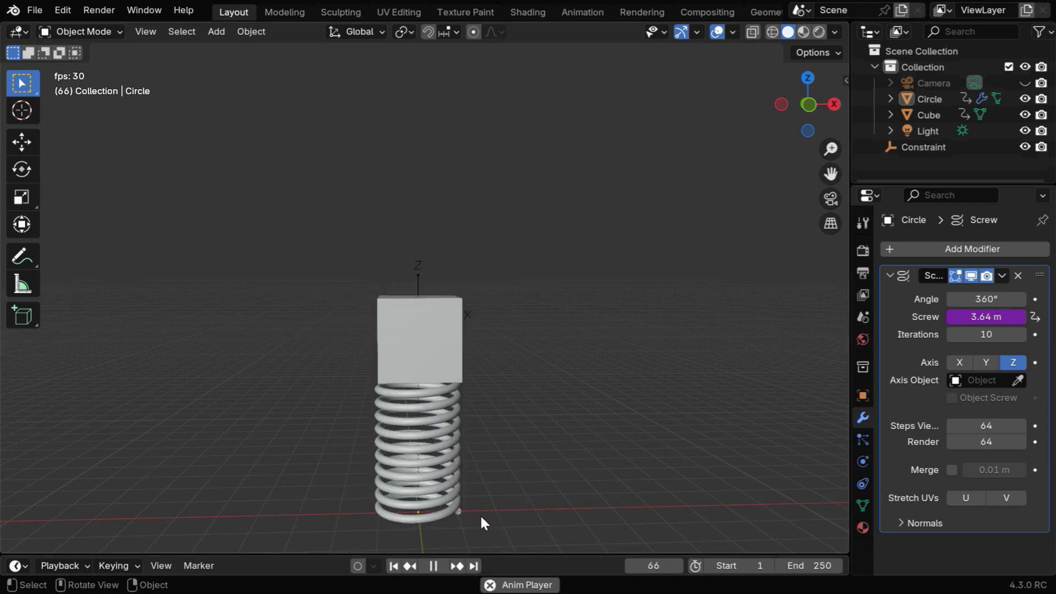
pyautogui.click(436, 566)
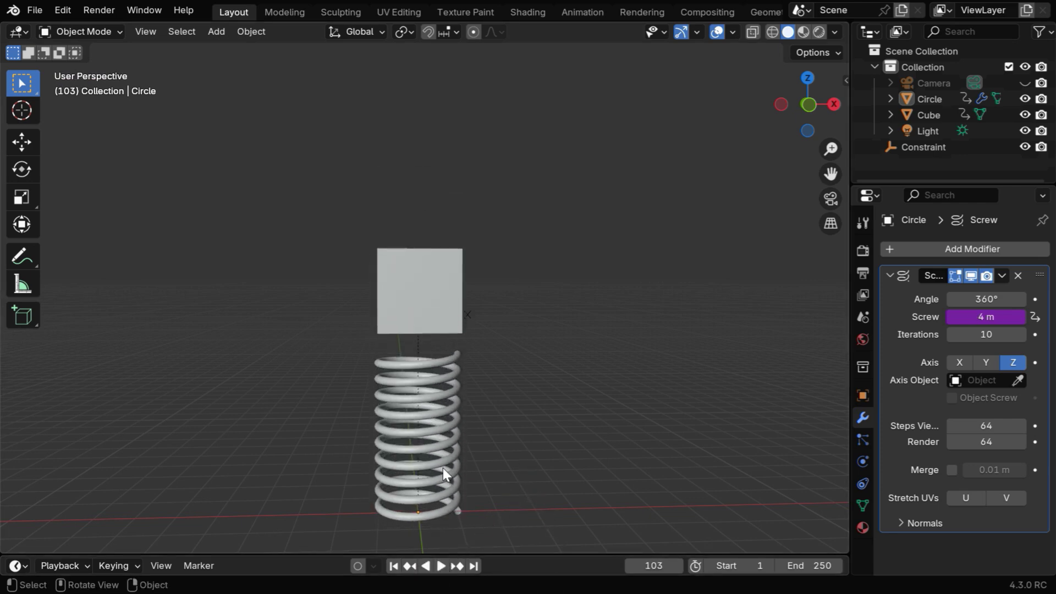
# Bake the cube's rigid body motion to keyframes for frames 1 to 250 with a frame step of 1, and play it from the first frame
pyautogui.click(428, 333)
pyautogui.click(252, 31)
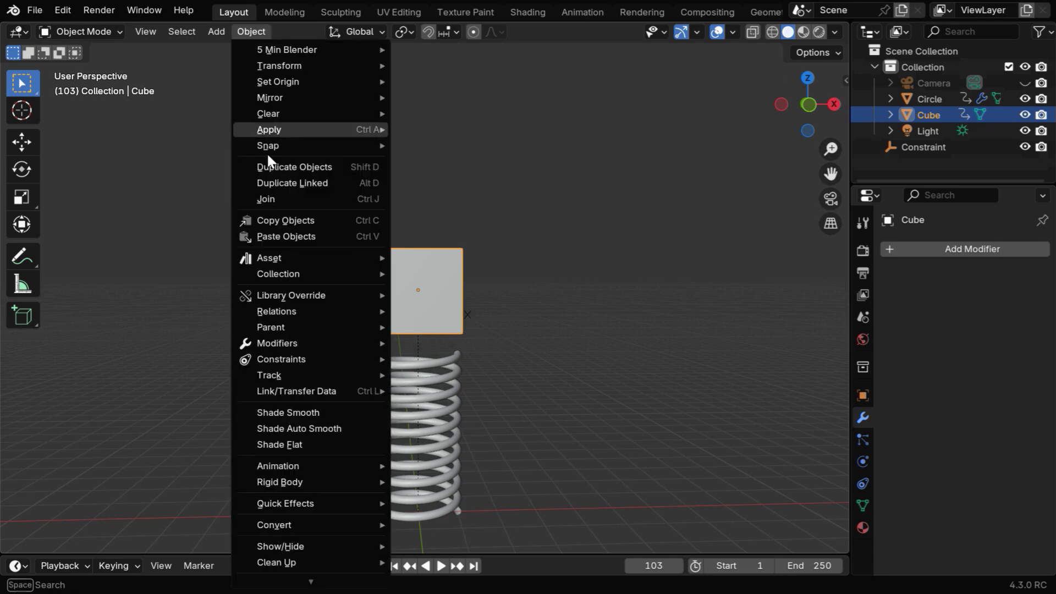
pyautogui.moveTo(318, 476)
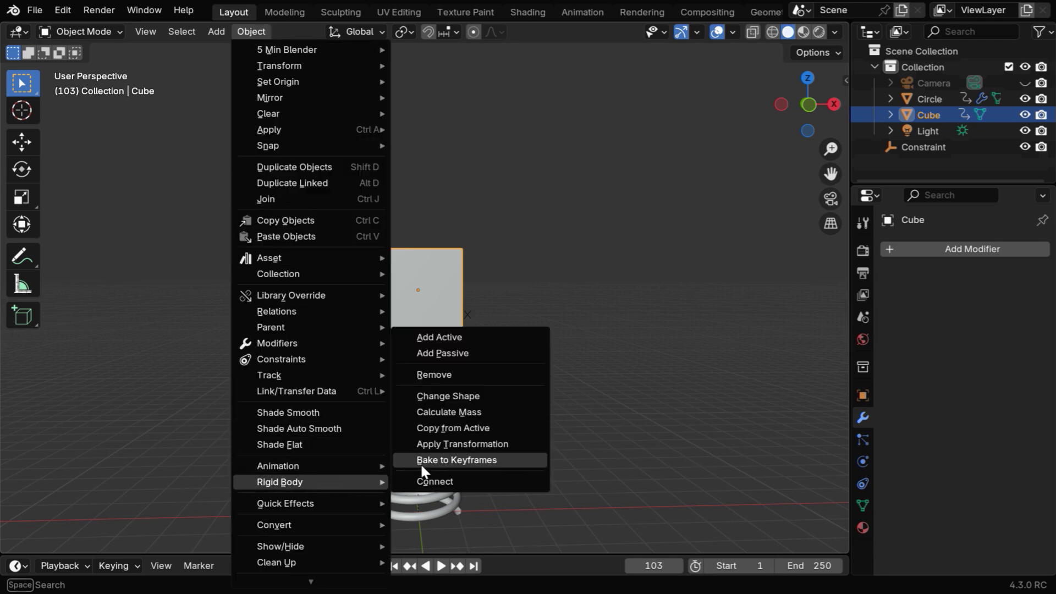
pyautogui.click(480, 461)
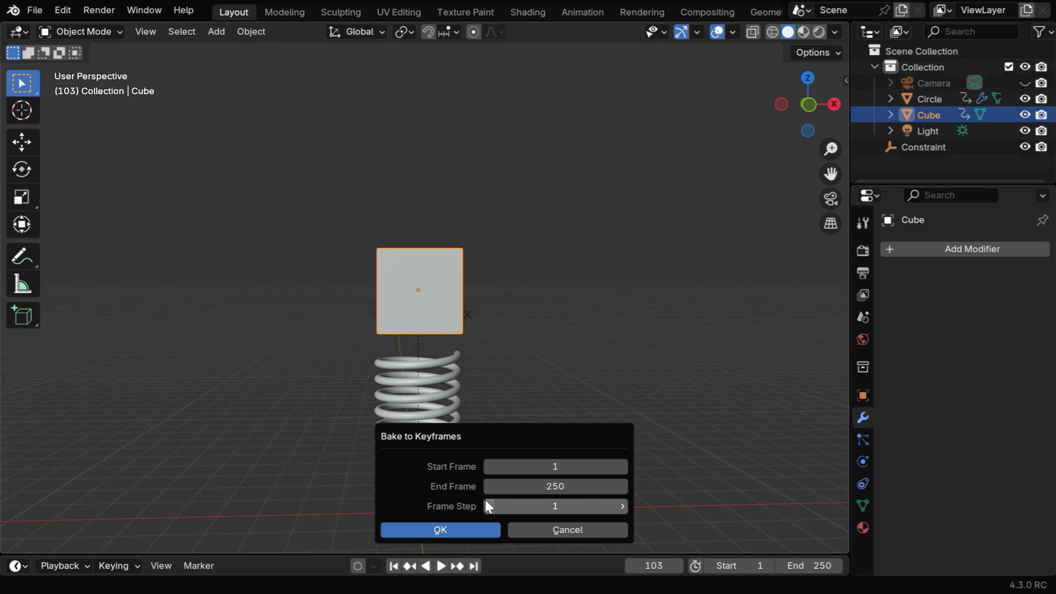
pyautogui.click(484, 528)
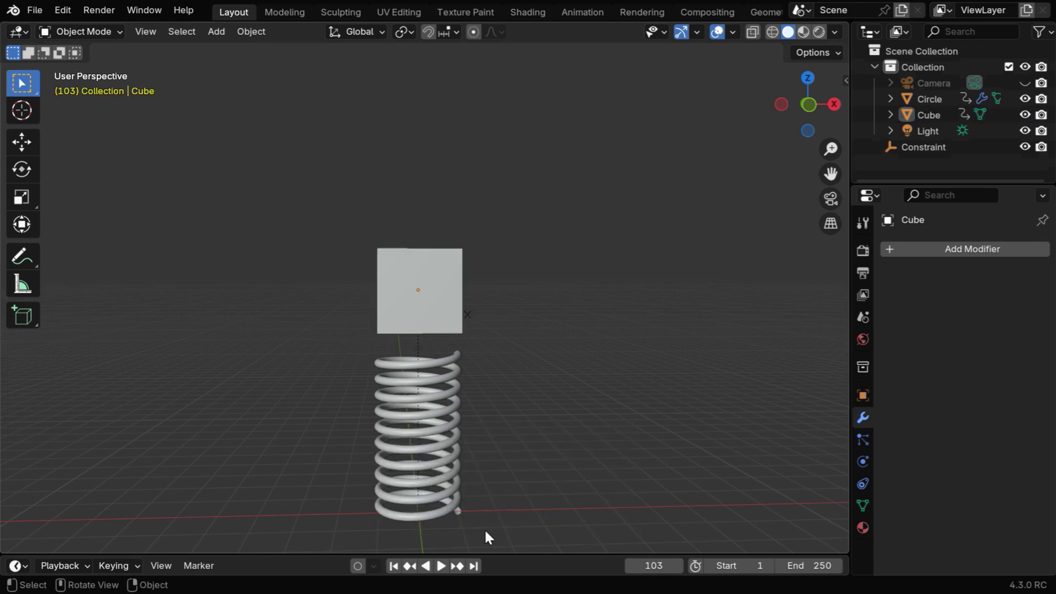
pyautogui.click(393, 566)
pyautogui.click(441, 566)
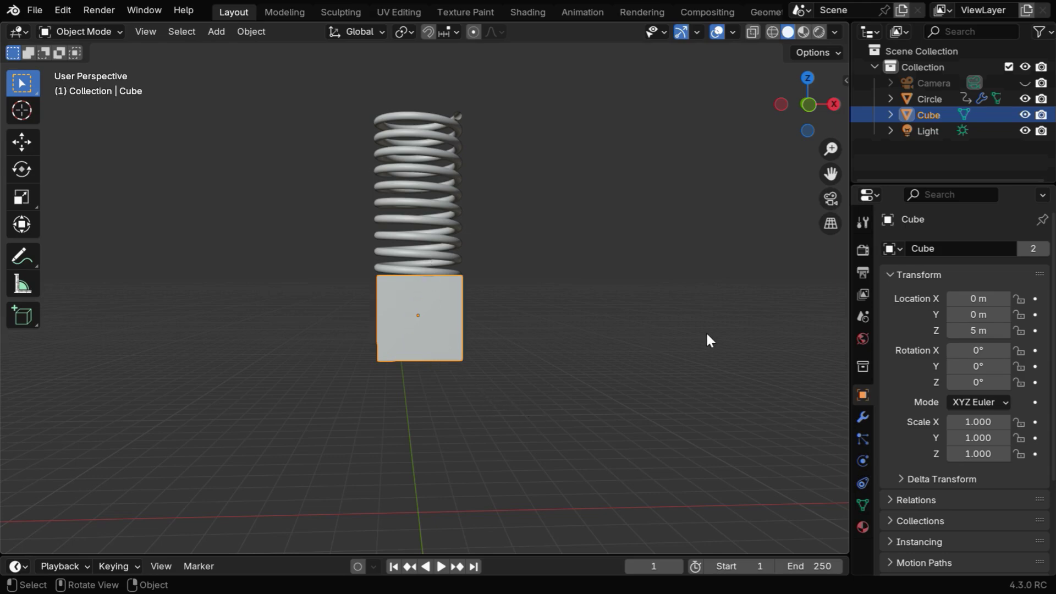
# Examine the rigid body settings of the cube and the hanging spring, plus the spring's transform and its driven Screw modifier value
pyautogui.click(863, 461)
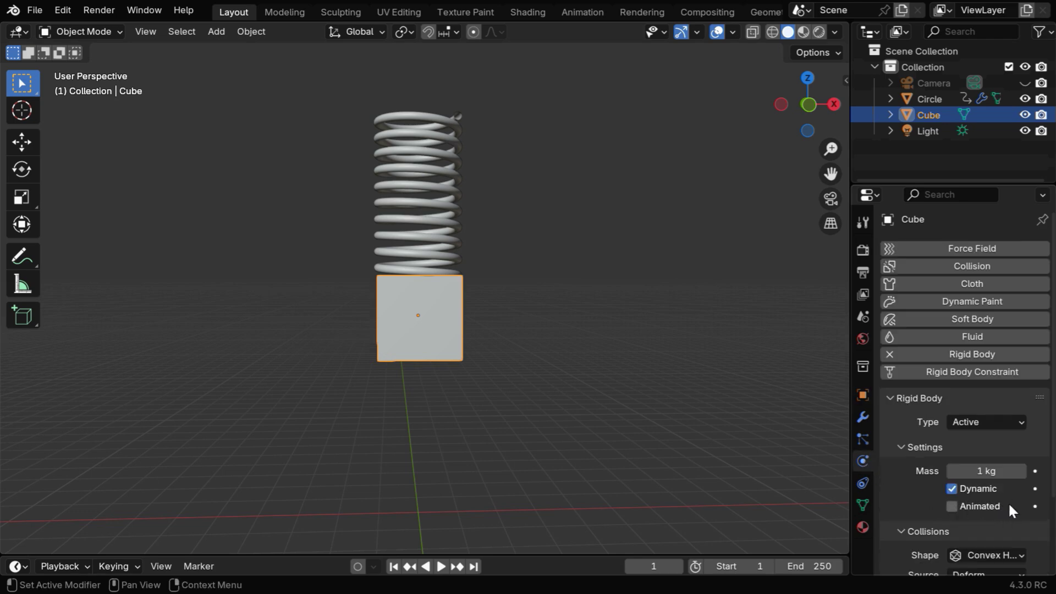
pyautogui.click(434, 250)
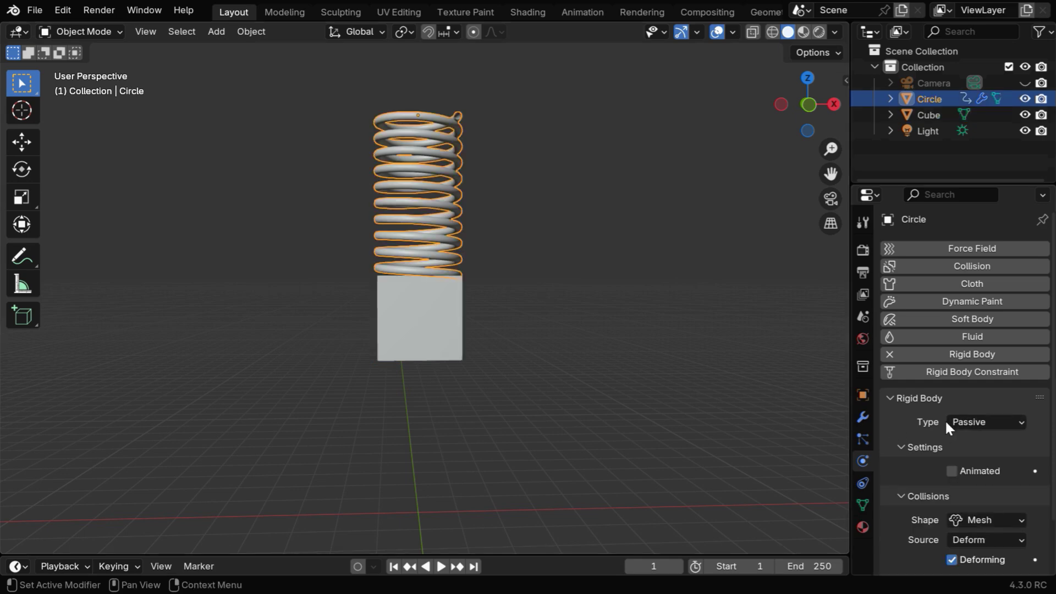
pyautogui.click(863, 395)
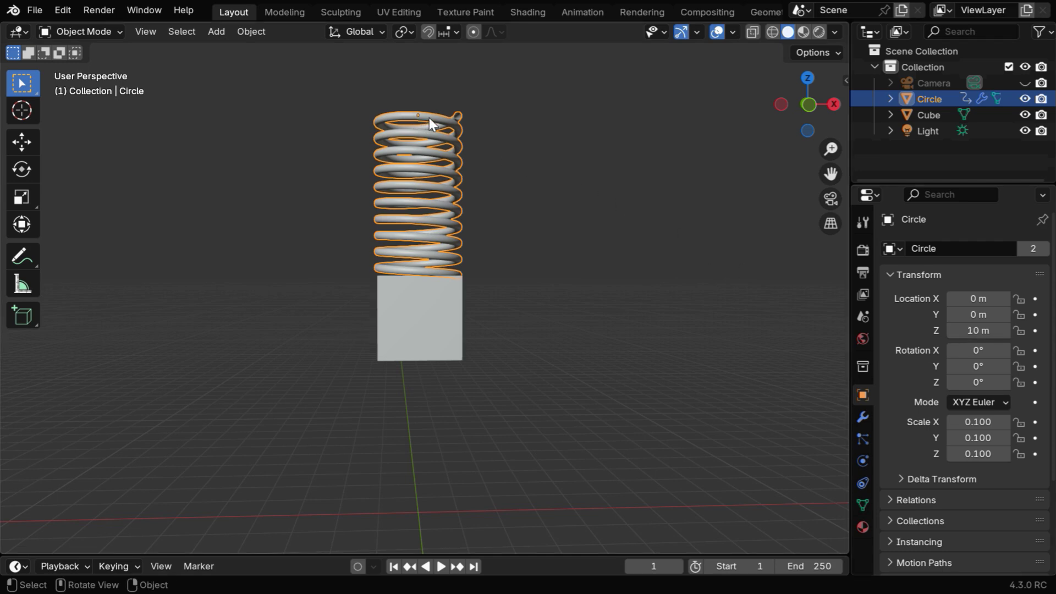
pyautogui.click(863, 417)
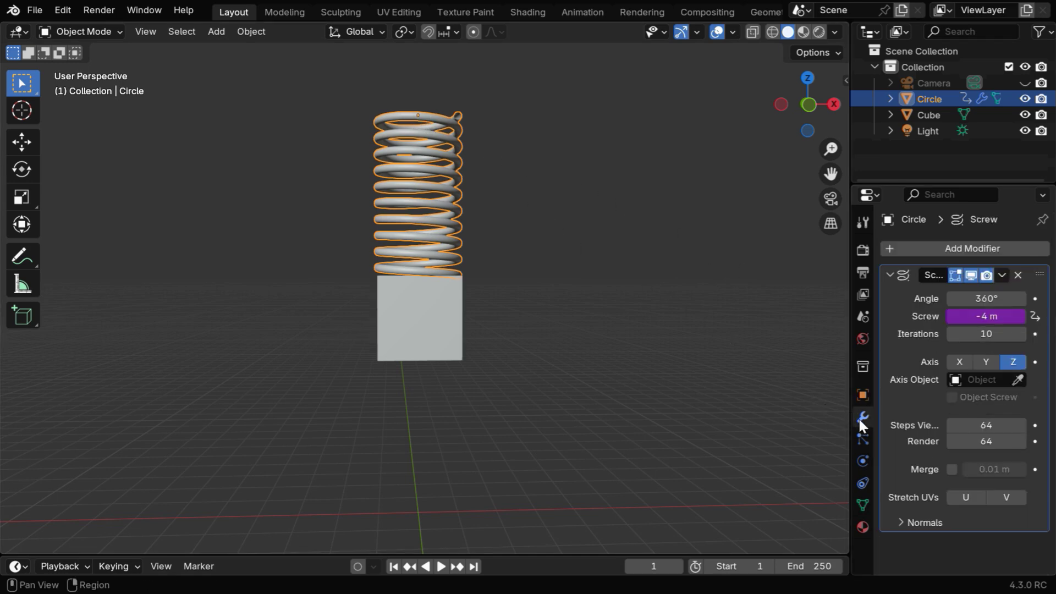
pyautogui.moveTo(977, 305); pyautogui.dragTo(977, 305)
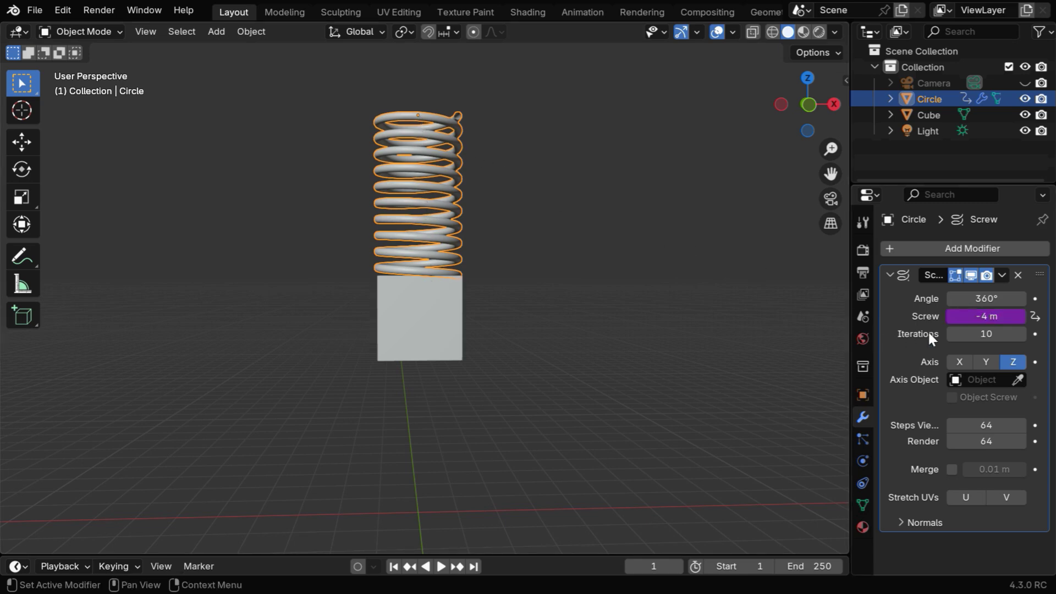
pyautogui.rightClick(974, 321)
pyautogui.click(950, 321)
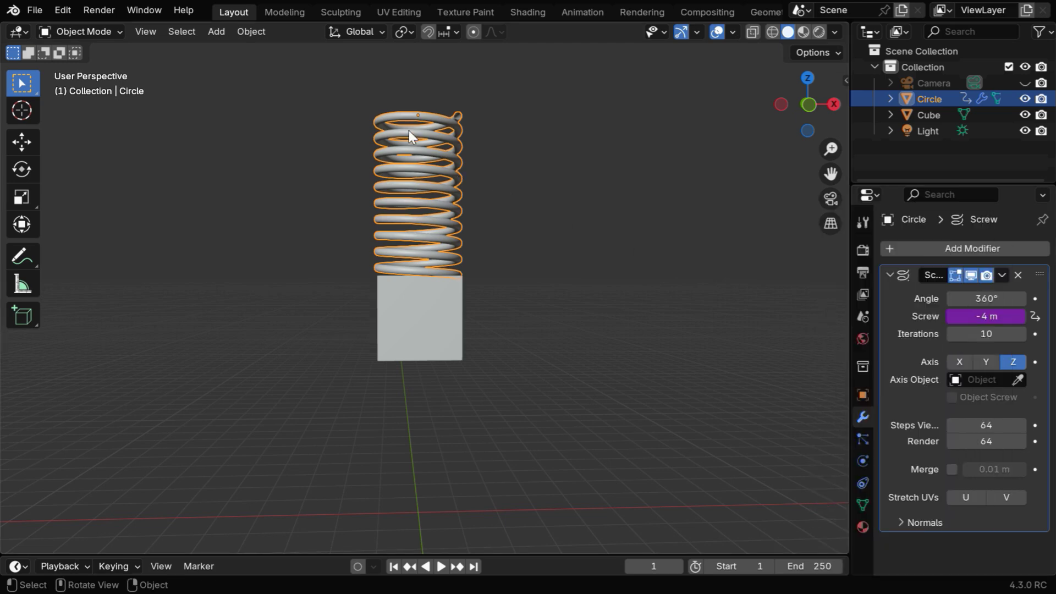
# Test how the hanging spring follows the cube by shifting the cube slightly down along the global Z axis, restoring its original position
pyautogui.click(413, 322)
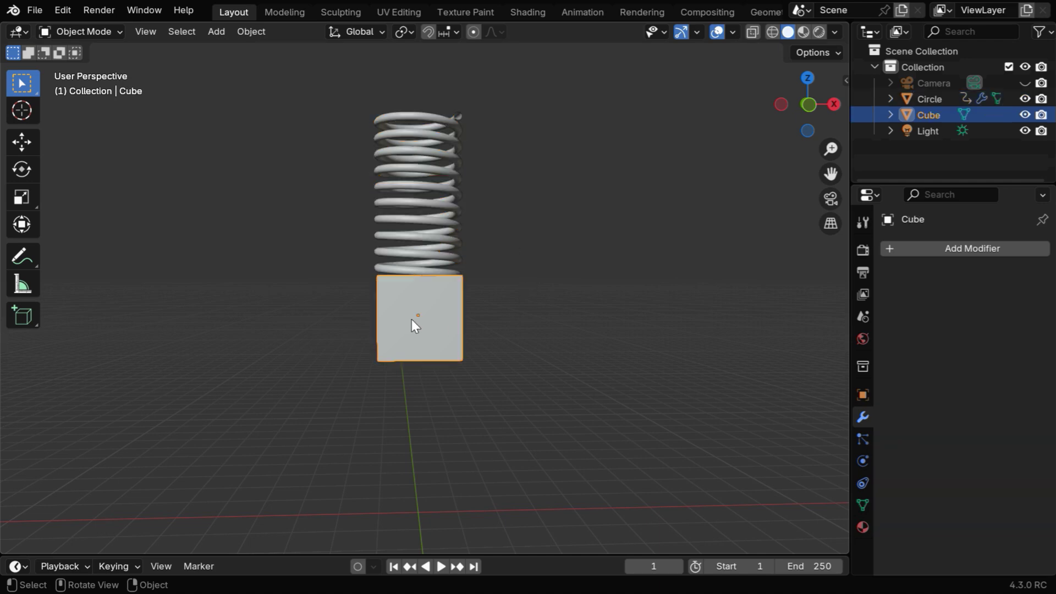
pyautogui.press('g')
pyautogui.press('z')
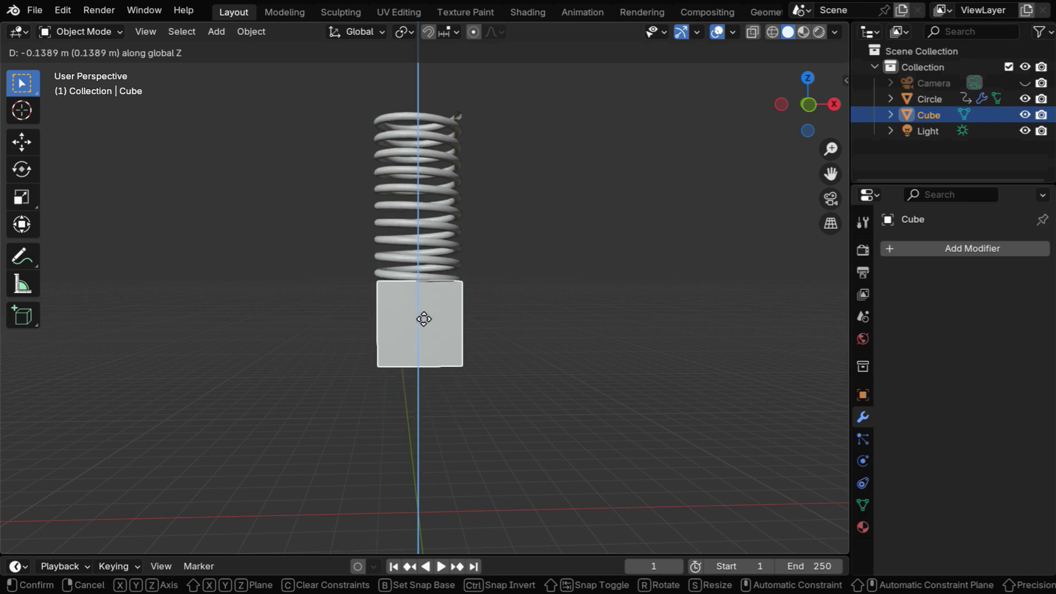
pyautogui.click(424, 319)
# Connect the cube and the hanging spring with a rigid body constraint
pyautogui.keyDown('shift'); pyautogui.click(433, 207); pyautogui.keyUp('shift')
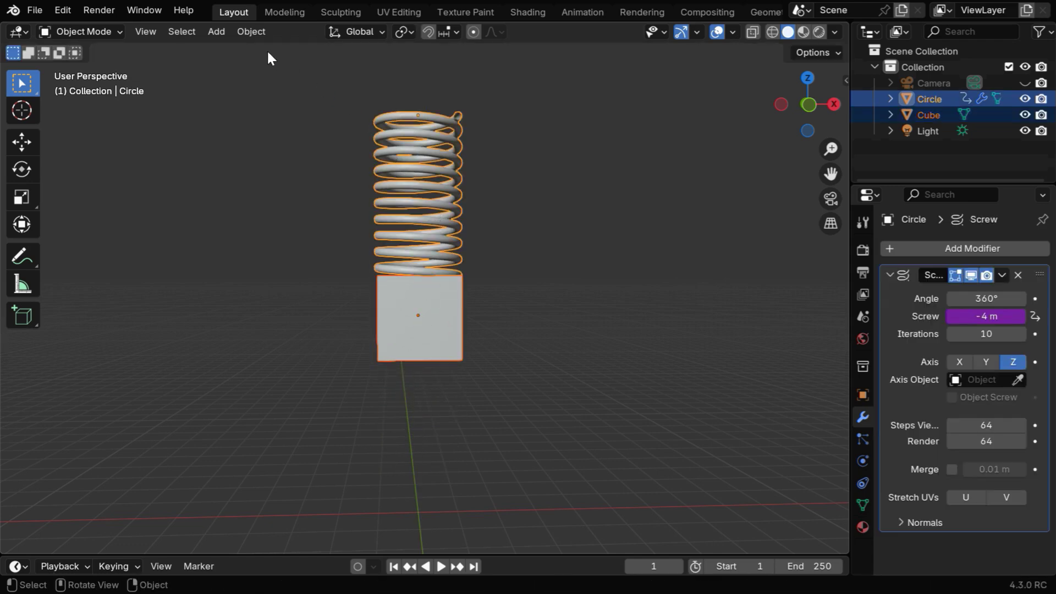
pyautogui.click(243, 30)
pyautogui.moveTo(322, 480)
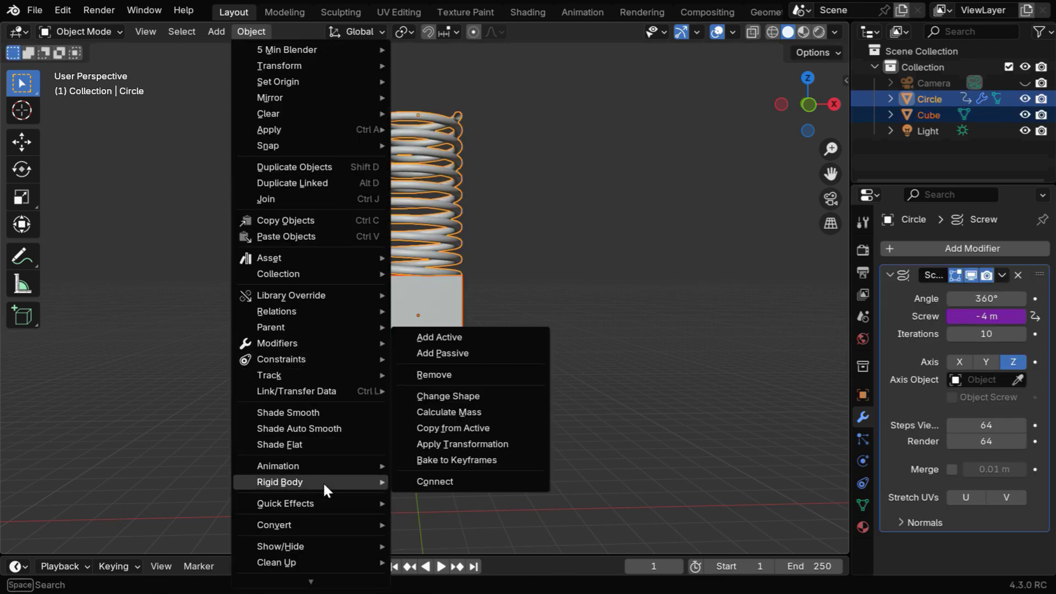
pyautogui.click(485, 481)
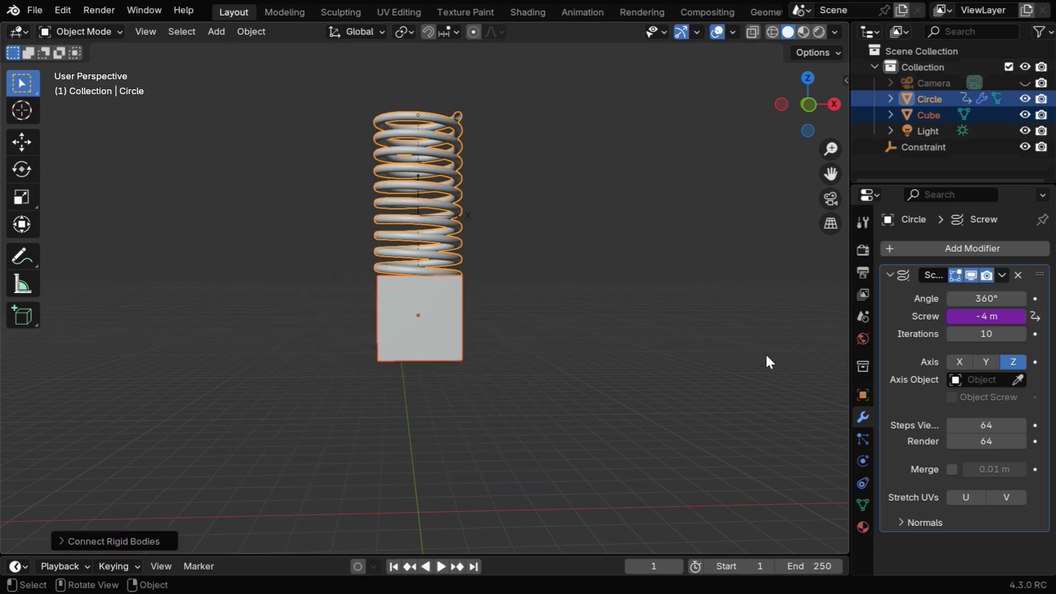
# Change the new constraint's type to Generic Spring and enable its linear spring on the Z axis
pyautogui.click(929, 147)
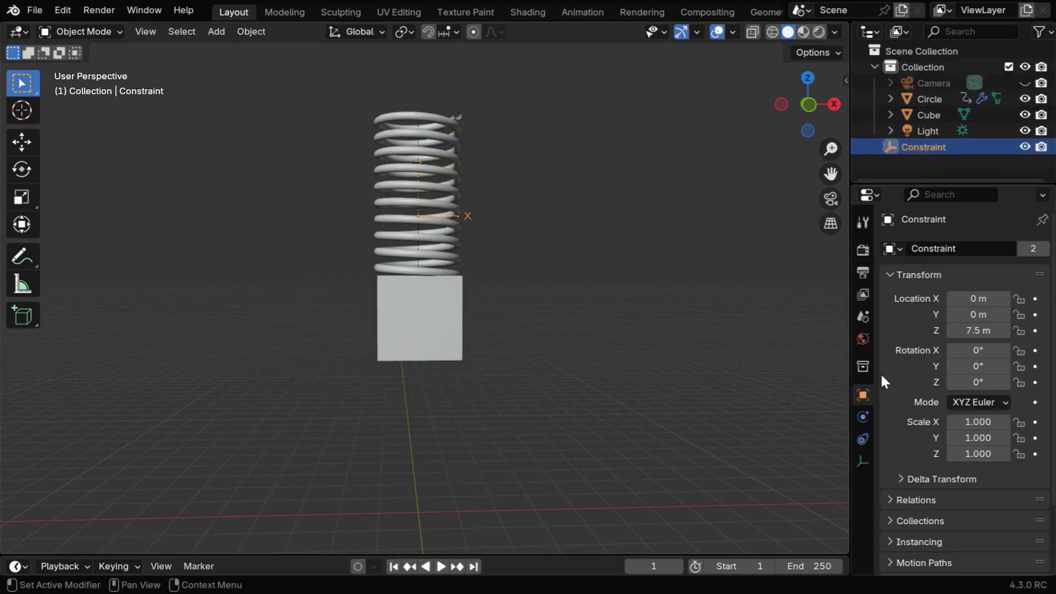
pyautogui.click(863, 416)
pyautogui.click(989, 316)
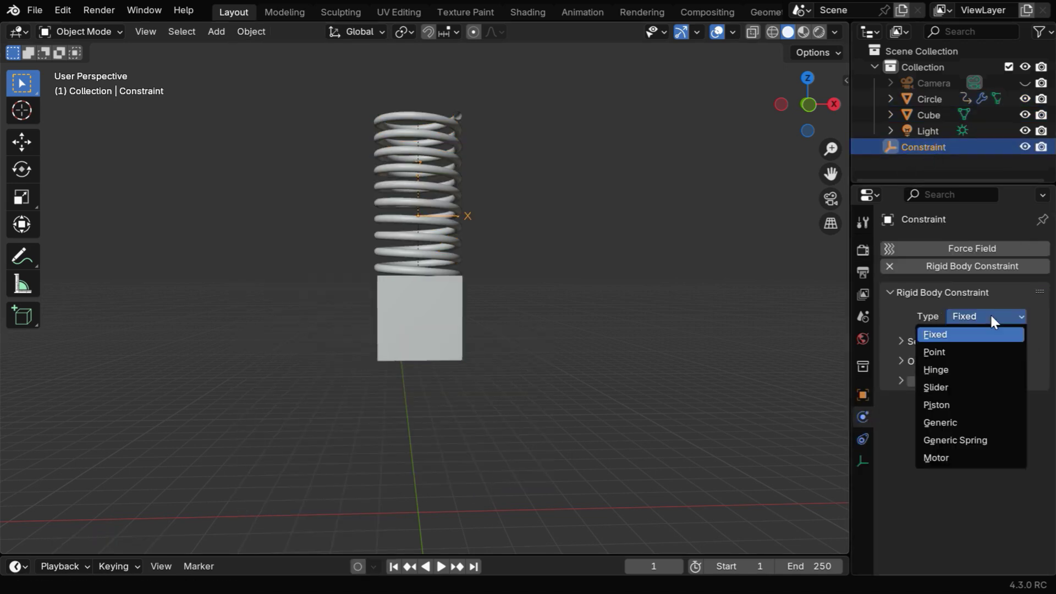
pyautogui.click(977, 435)
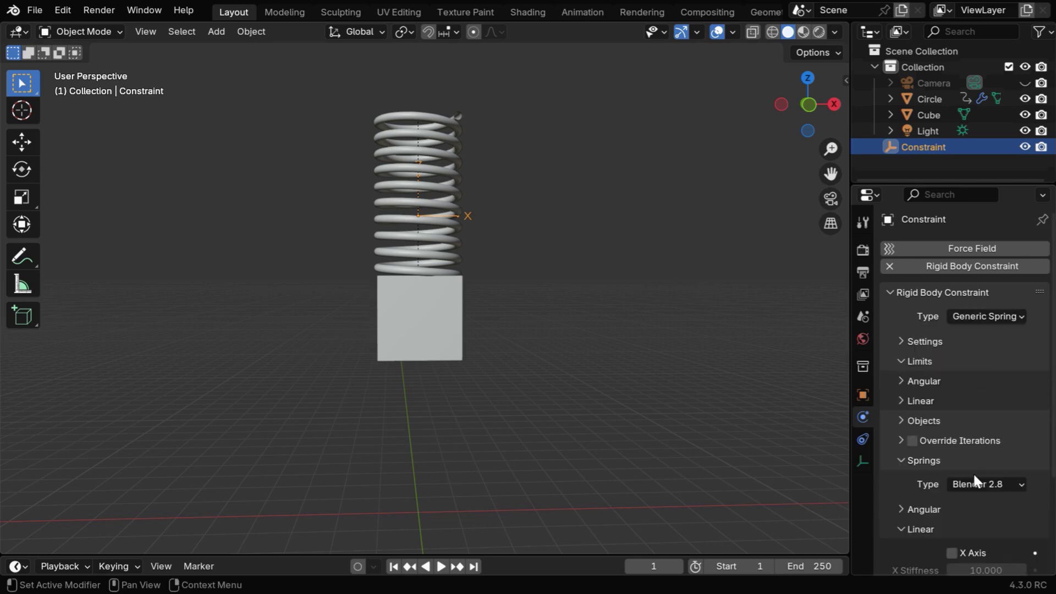
pyautogui.scroll(-5, 972, 478)
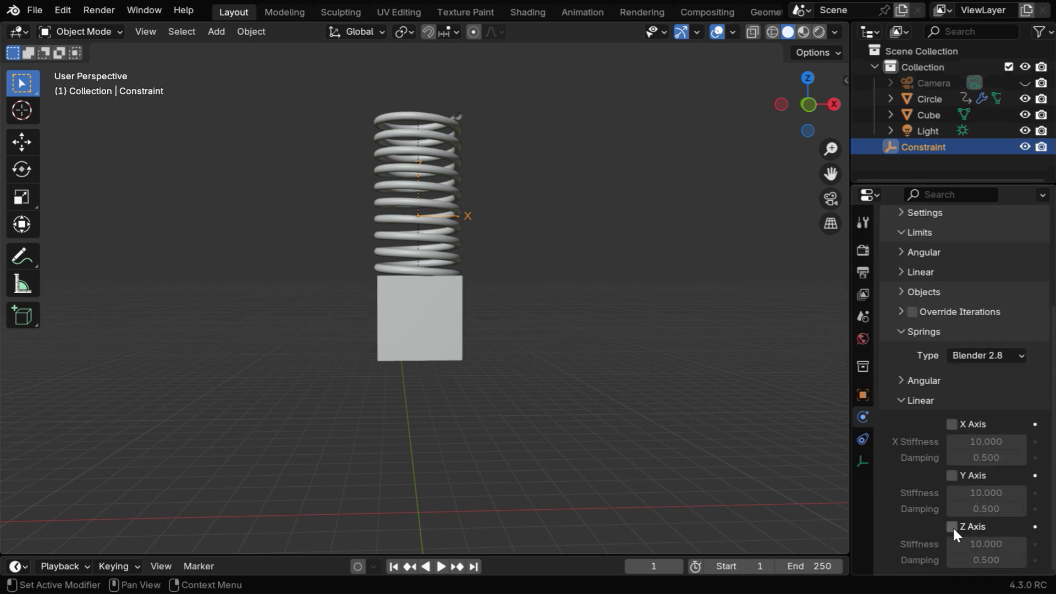
pyautogui.click(953, 527)
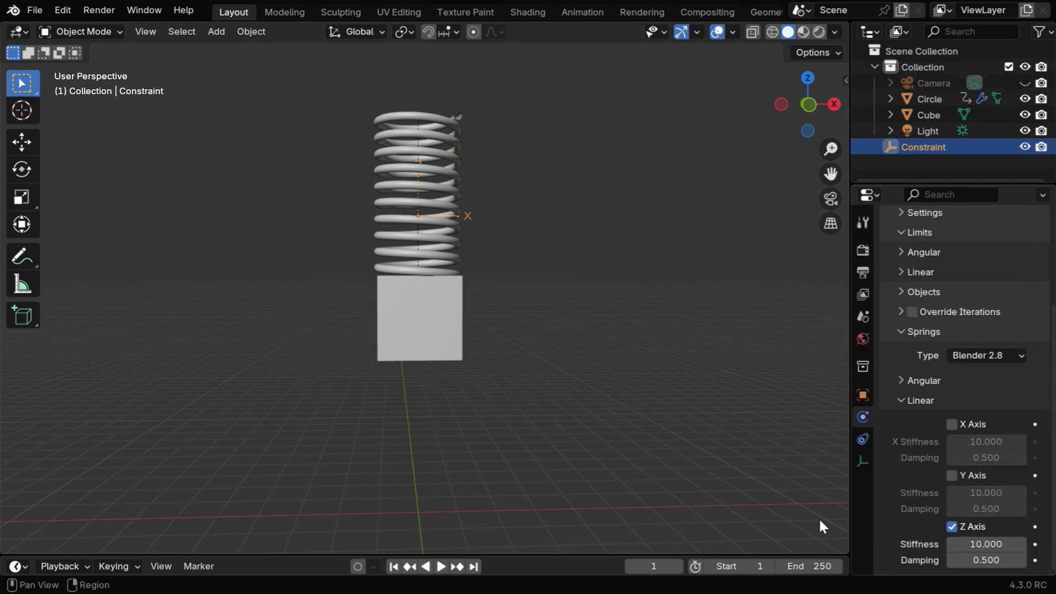
# Play the hanging spring simulation to check the cube's motion, stop it and return to frame 1
pyautogui.click(440, 566)
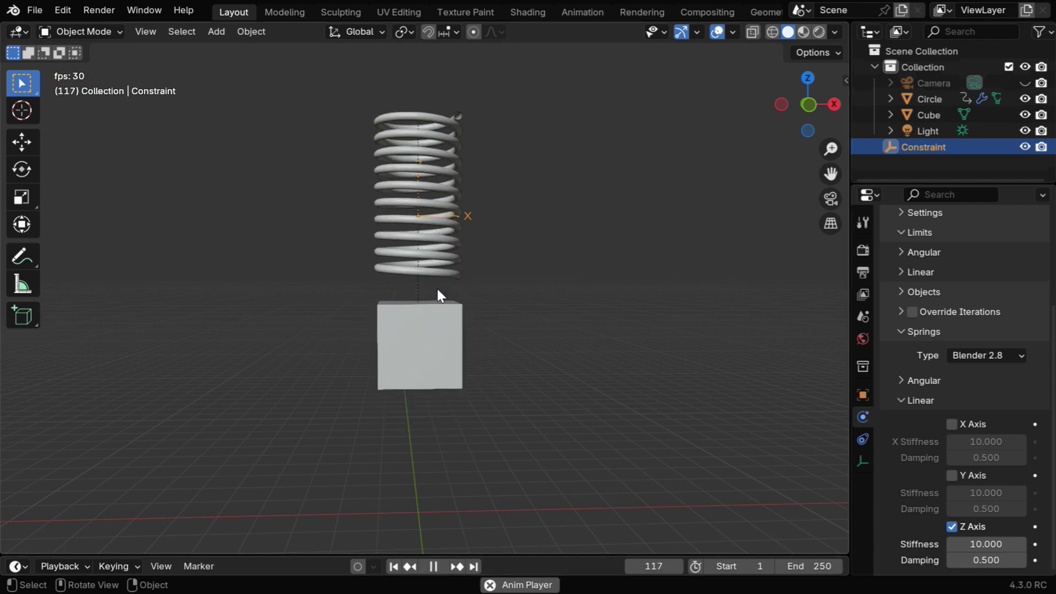
pyautogui.click(435, 567)
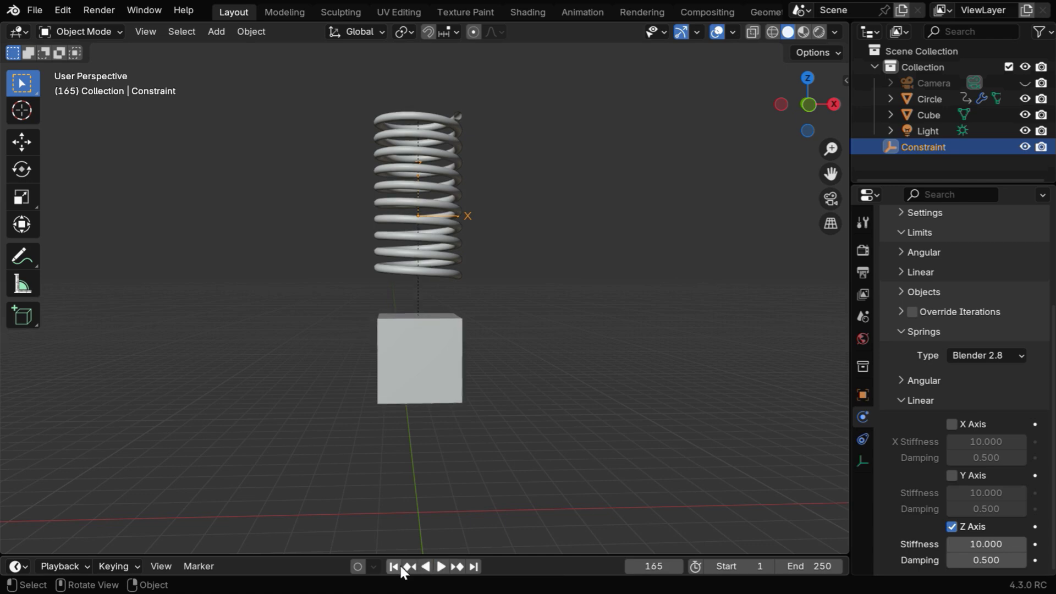
pyautogui.click(394, 567)
# Bake the hanging cube's rigid body motion to keyframes for frames 1 to 250 with a frame step of 1, and start playback
pyautogui.click(431, 330)
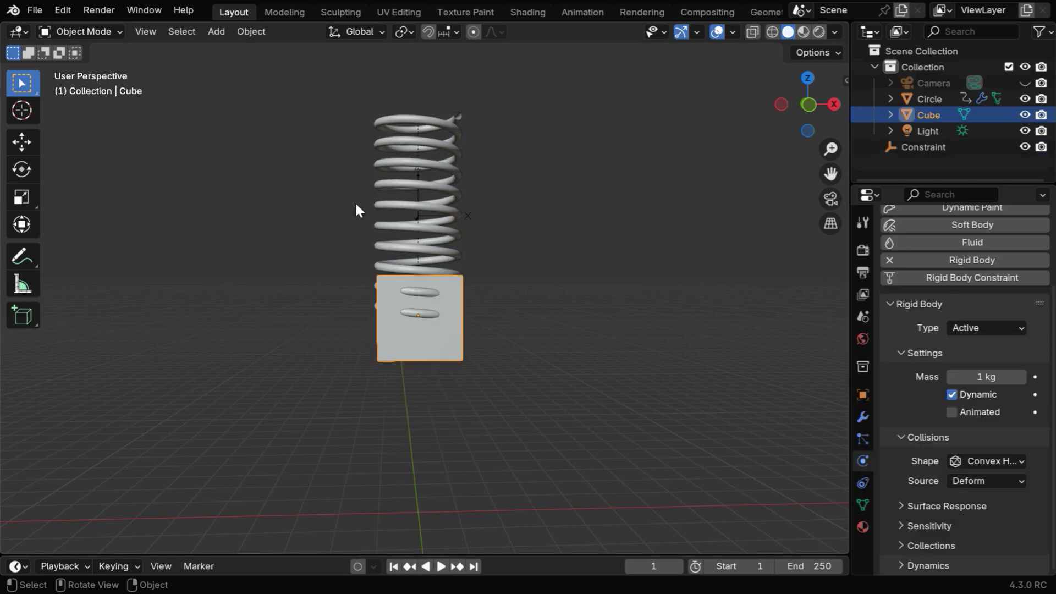
pyautogui.click(257, 33)
pyautogui.moveTo(316, 482)
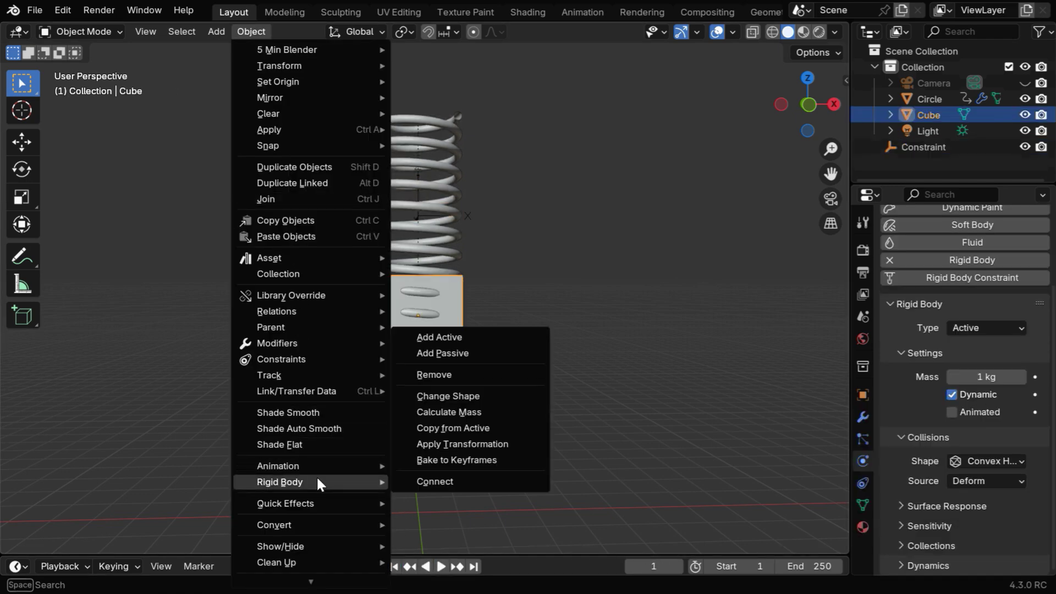
pyautogui.click(447, 461)
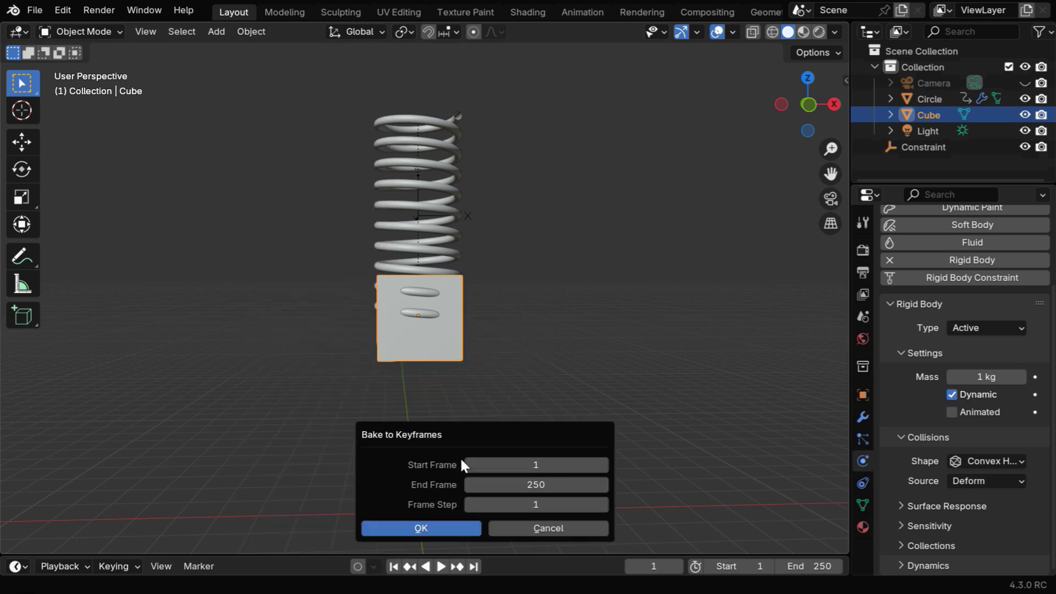
pyautogui.click(446, 524)
pyautogui.click(507, 520)
pyautogui.click(441, 566)
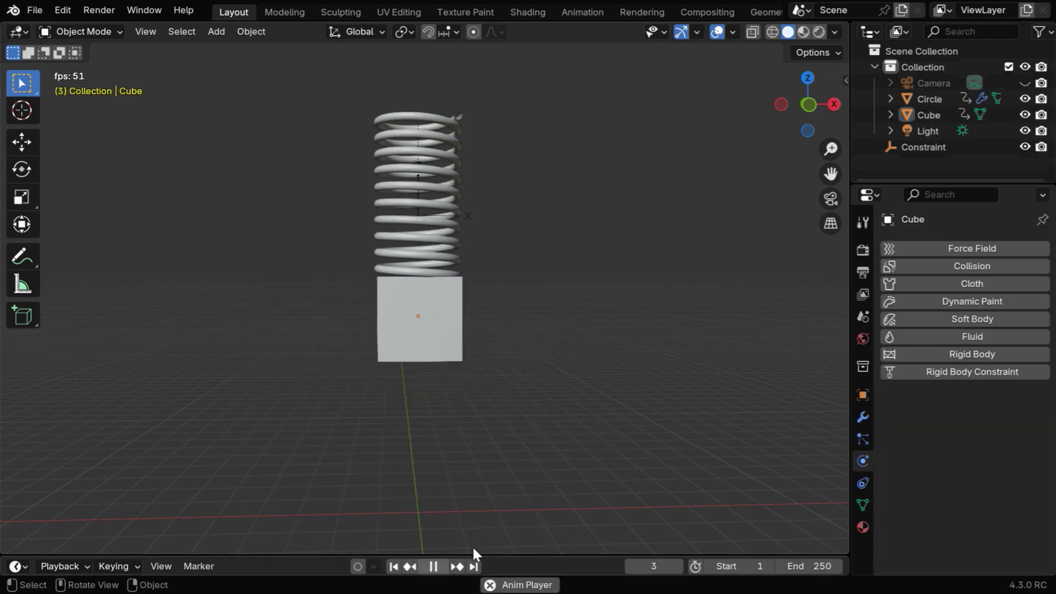